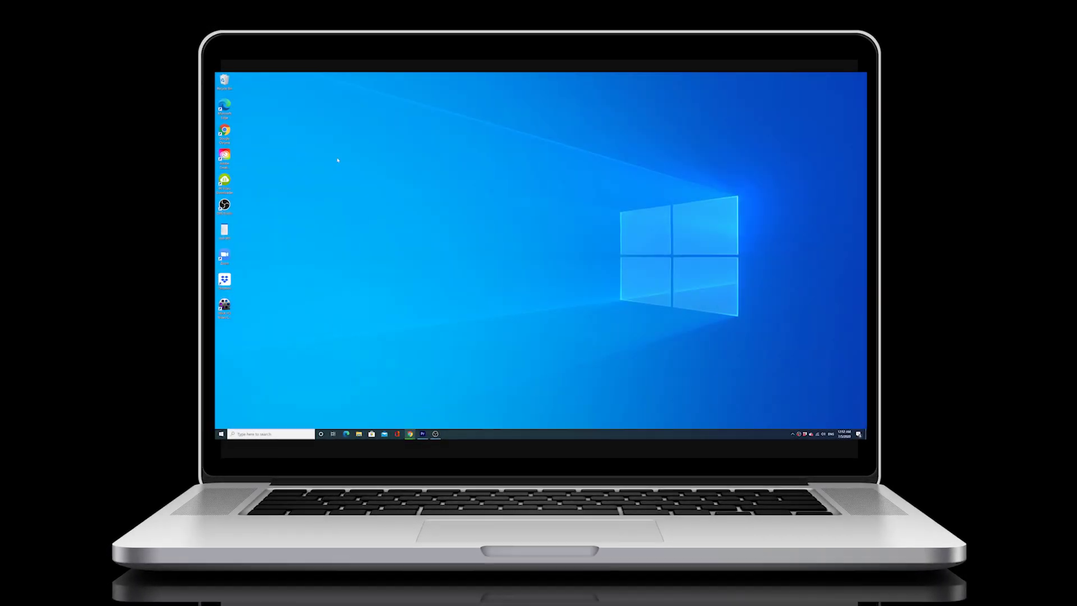
Step: Launch Creative Cloud and scroll its Beta apps page to After Effects (Beta) under Desktop apps
double_click(225, 156)
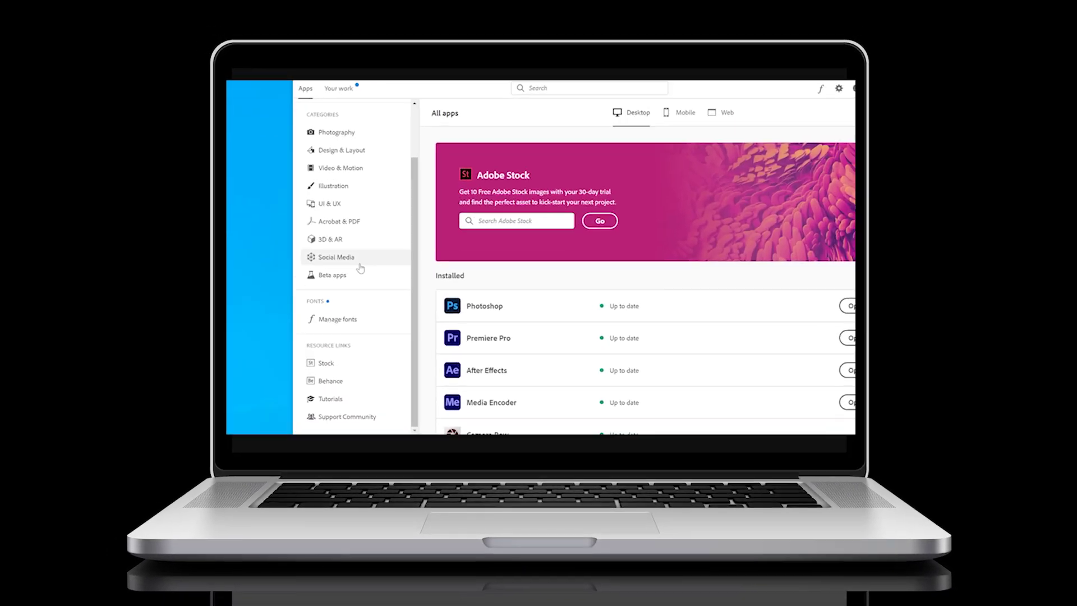
left_click(345, 268)
scroll(447, 313, "down", 3)
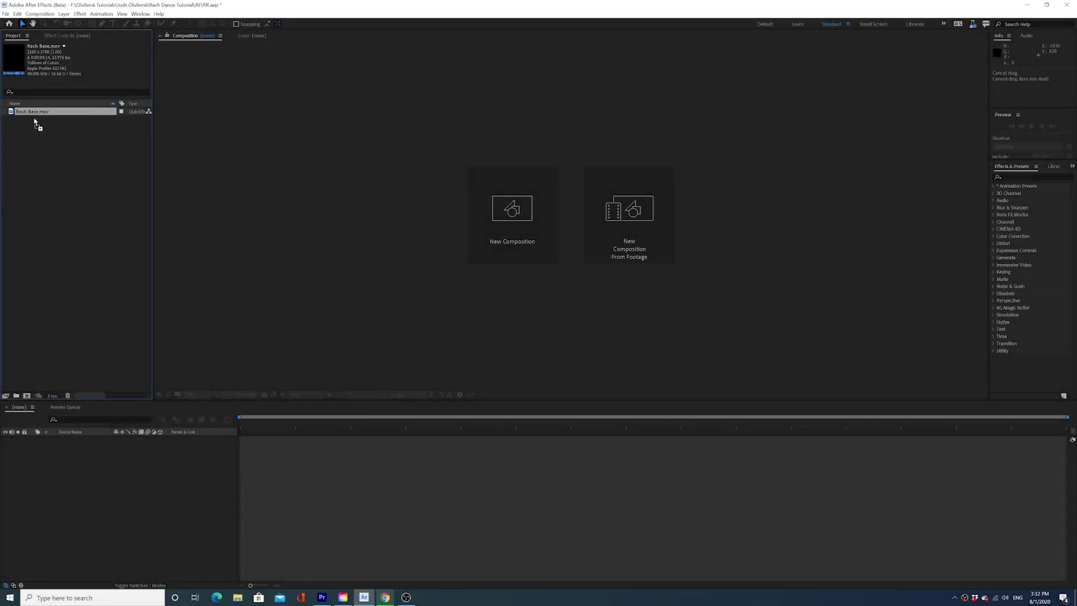
Step: Build a composition from Rach Base.mov and scrub through the dance footage
left_click_drag(148, 476, 148, 476)
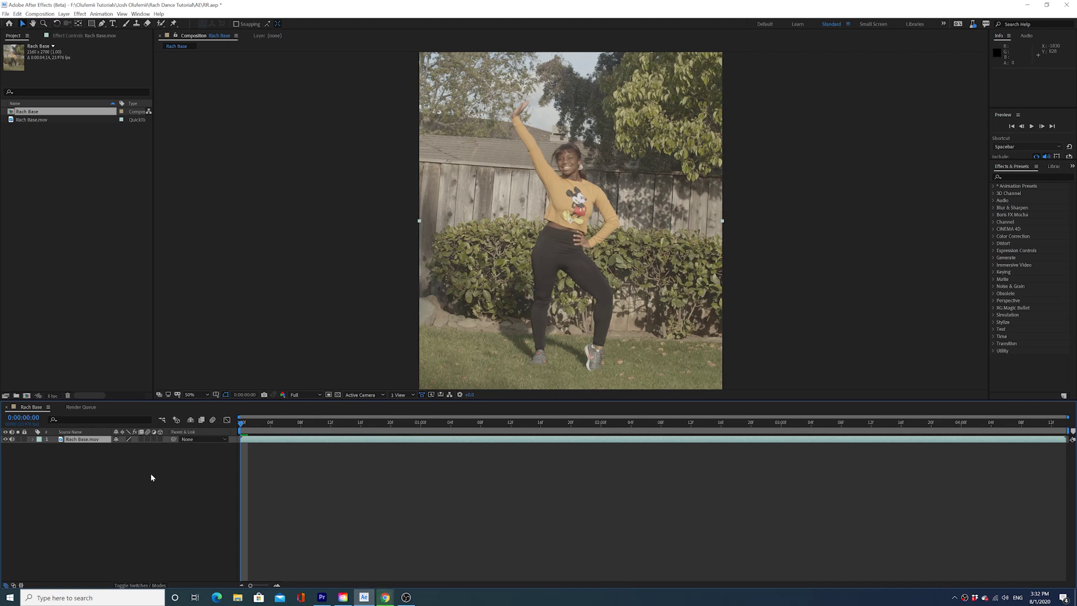
left_click_drag(242, 423, 529, 433)
left_click_drag(335, 432, 269, 443)
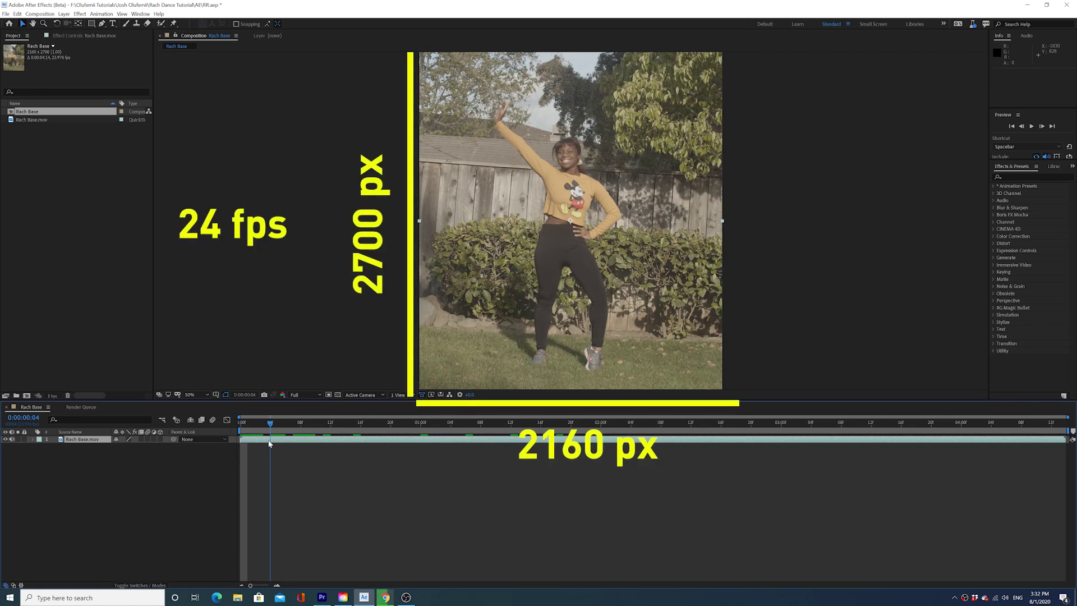
Step: Rename the composition to 'Rach Moving'
right_click(31, 111)
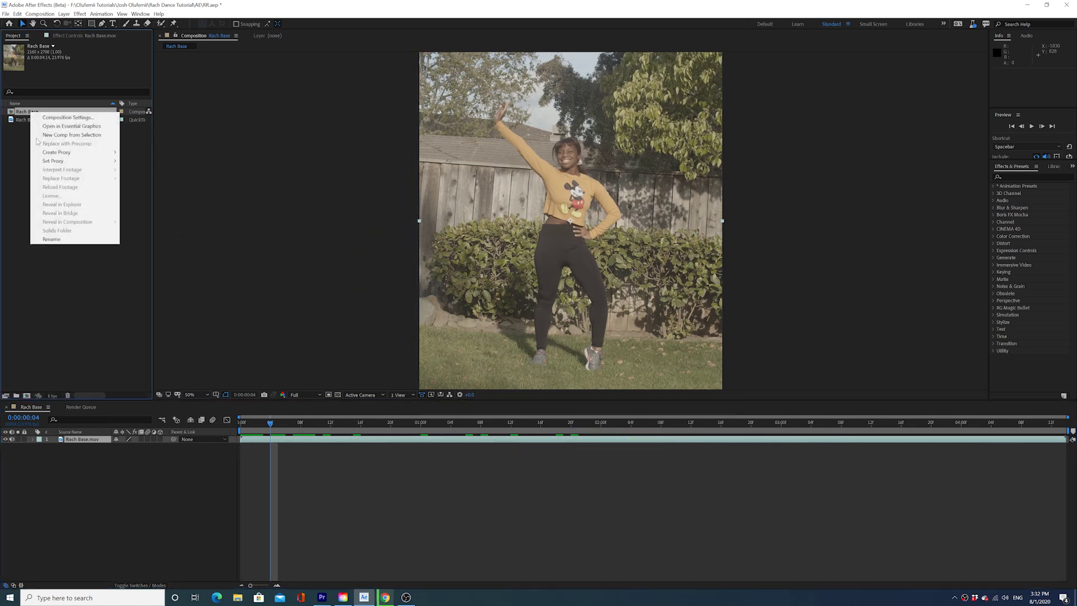
left_click(58, 237)
type("Rach Mov")
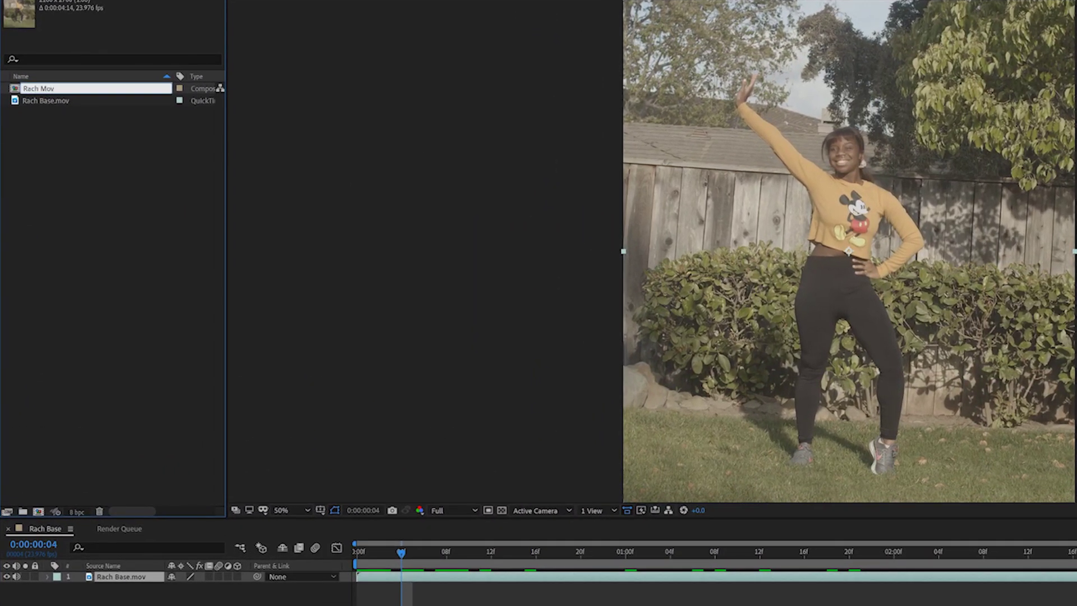
type("ing")
key("Return")
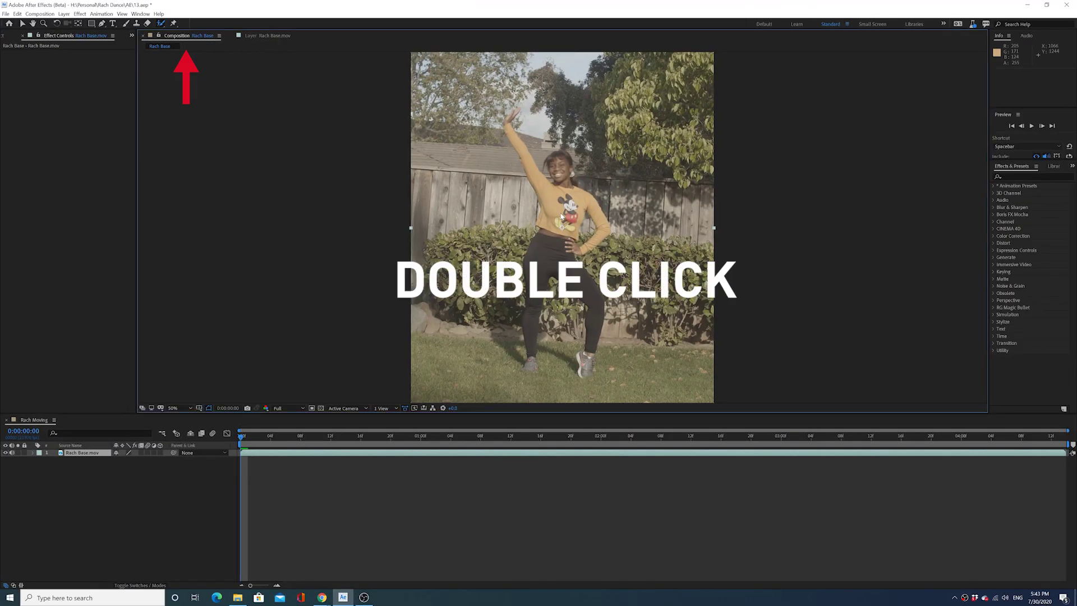
Step: Open the Rach Base.mov footage layer in the Layer panel for Roto Brush work
double_click(544, 213)
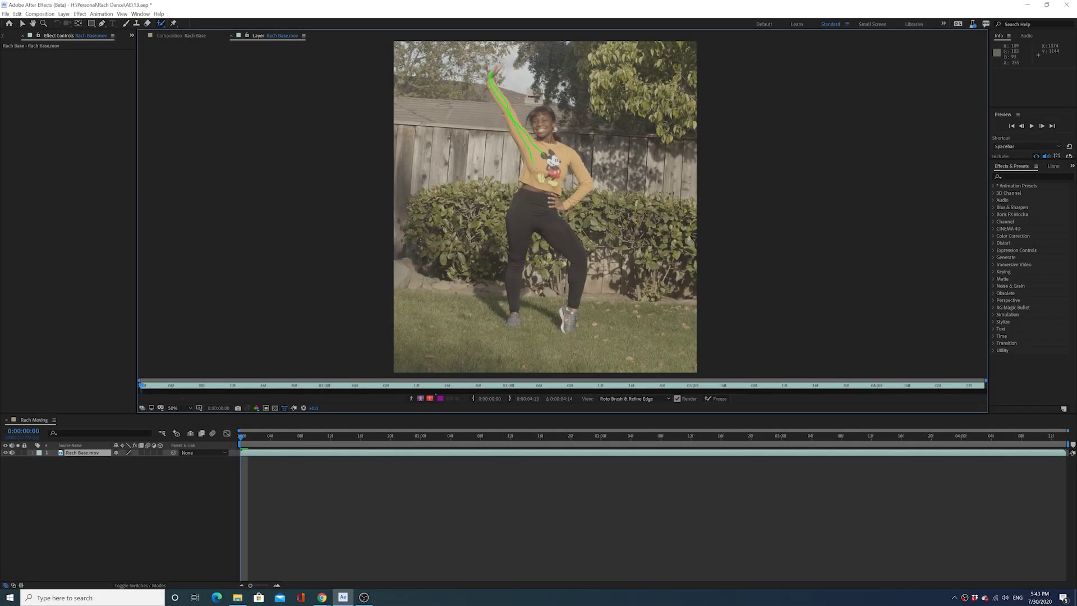
Step: Paint Roto Brush strokes over the dancer's torso, raised leg and bent arm
left_click_drag(532, 163, 512, 321)
left_click_drag(522, 222, 576, 262)
left_click_drag(537, 200, 568, 202)
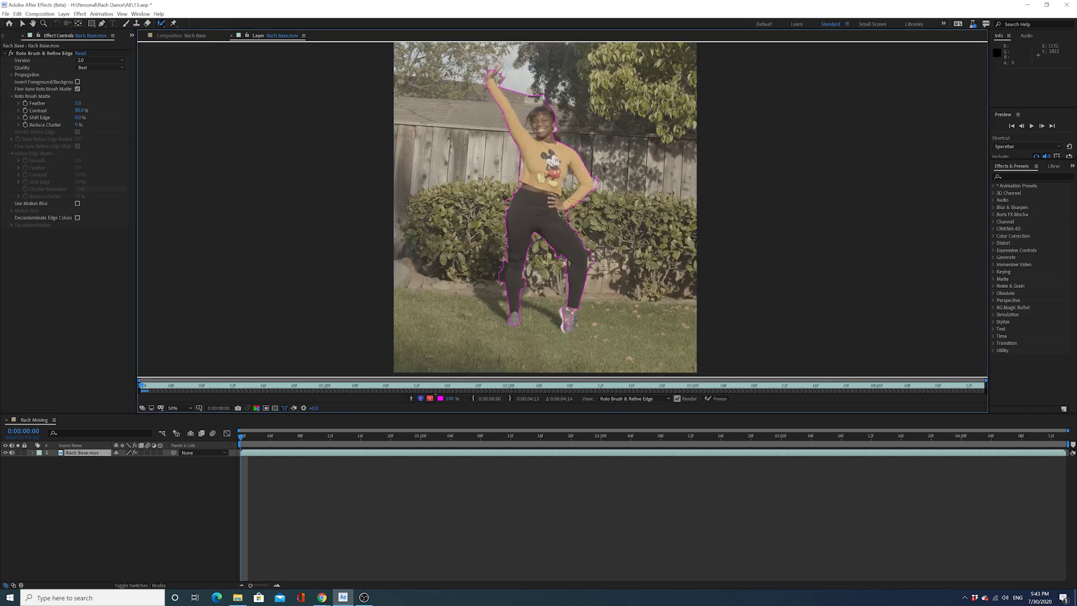
scroll(517, 253, "up", 1)
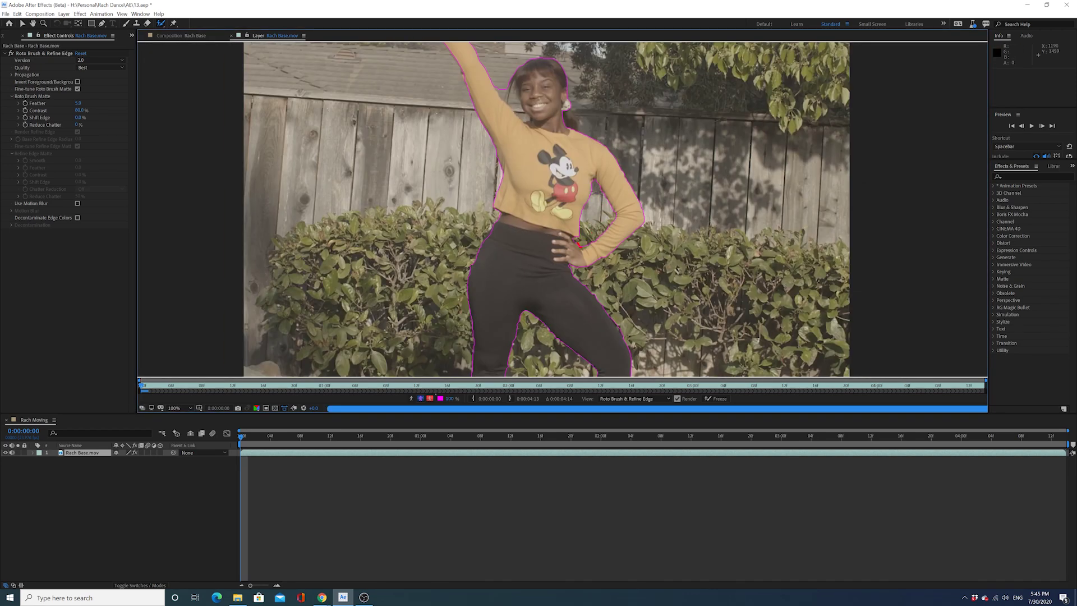
scroll(644, 209, "up", 1)
scroll(644, 209, "down", 2)
Step: Propagate the roto outline forward frame by frame through about two seconds
key("space")
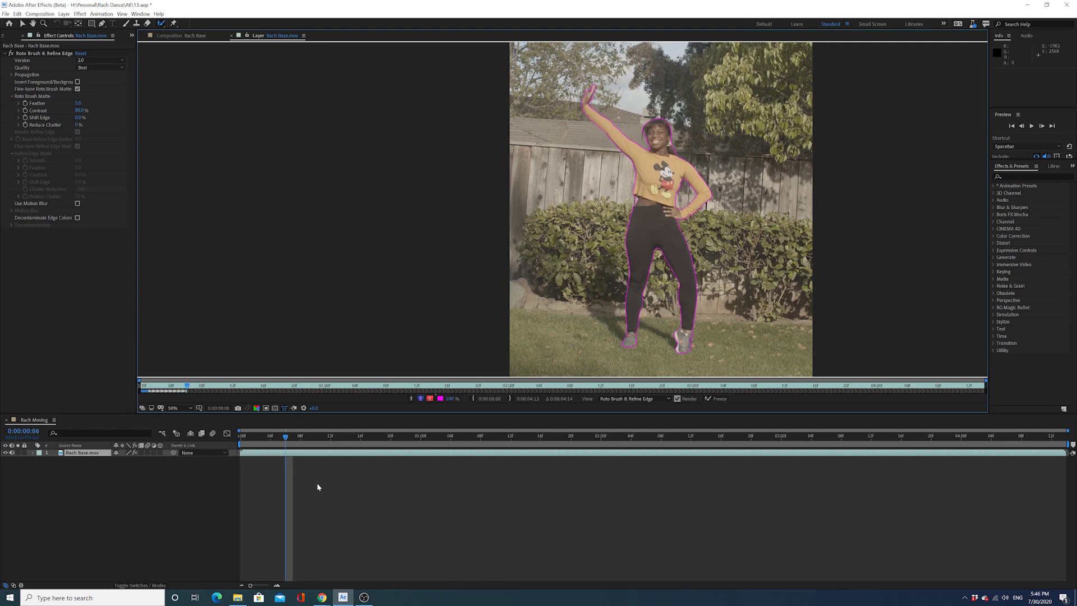
key("Page_Up")
key("Page_Down")
key("Page_Down")
key("Page_Down")
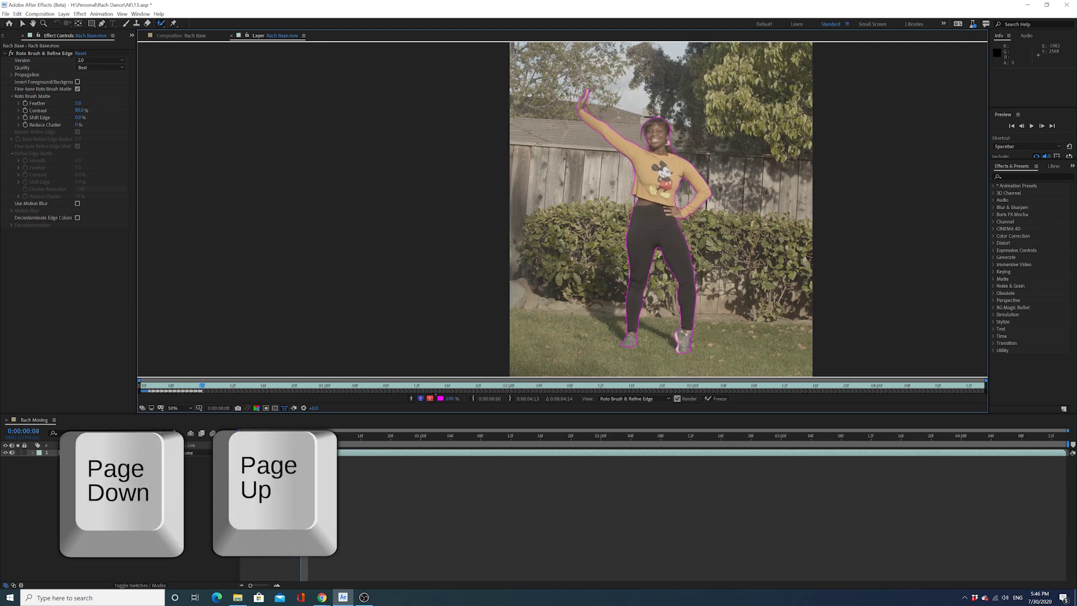
key("Page_Down")
key("Page_Down")
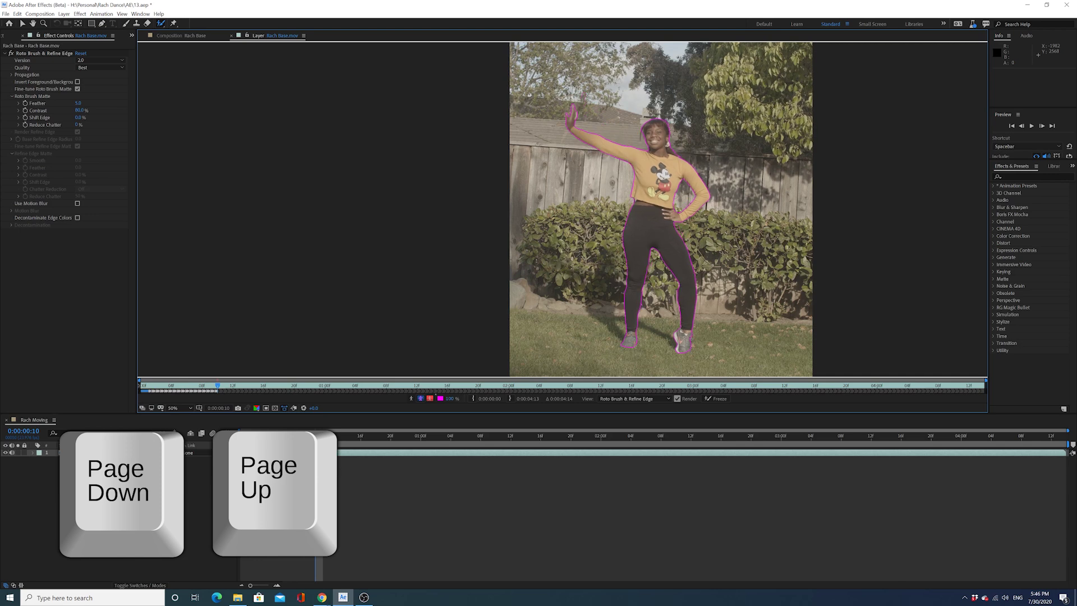
key("Page_Down")
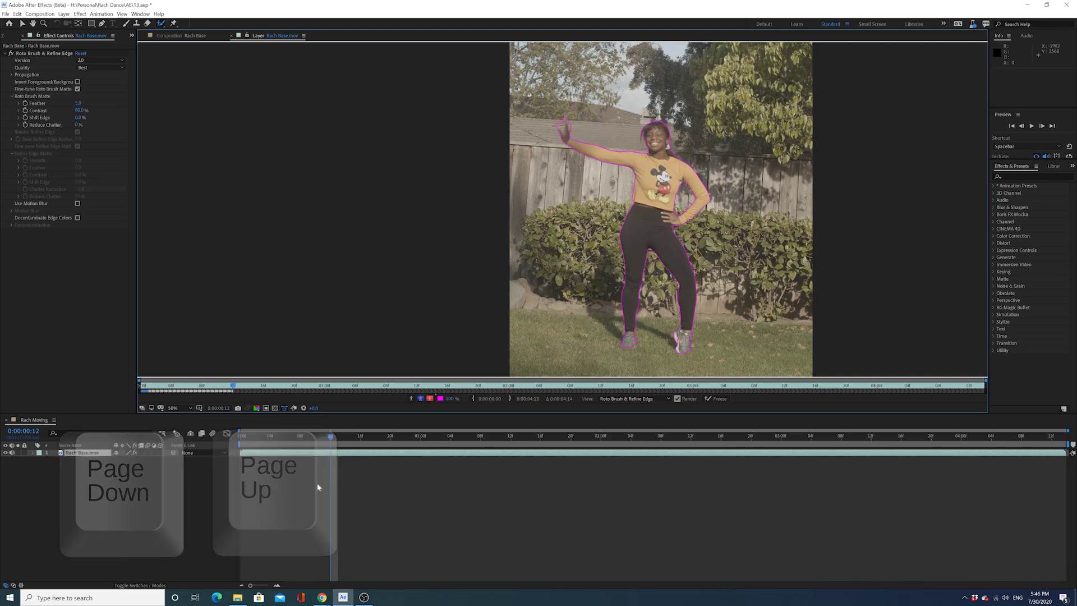
key("Page_Up")
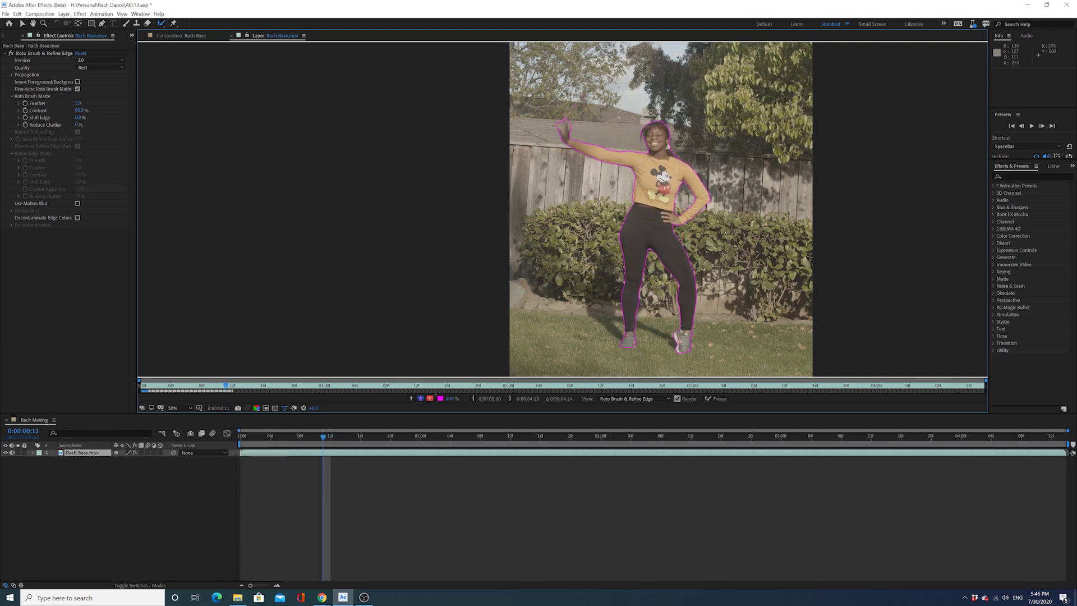
key("Page_Down")
key("Page_Down")
key("Page_Down")
key("Page_Down")
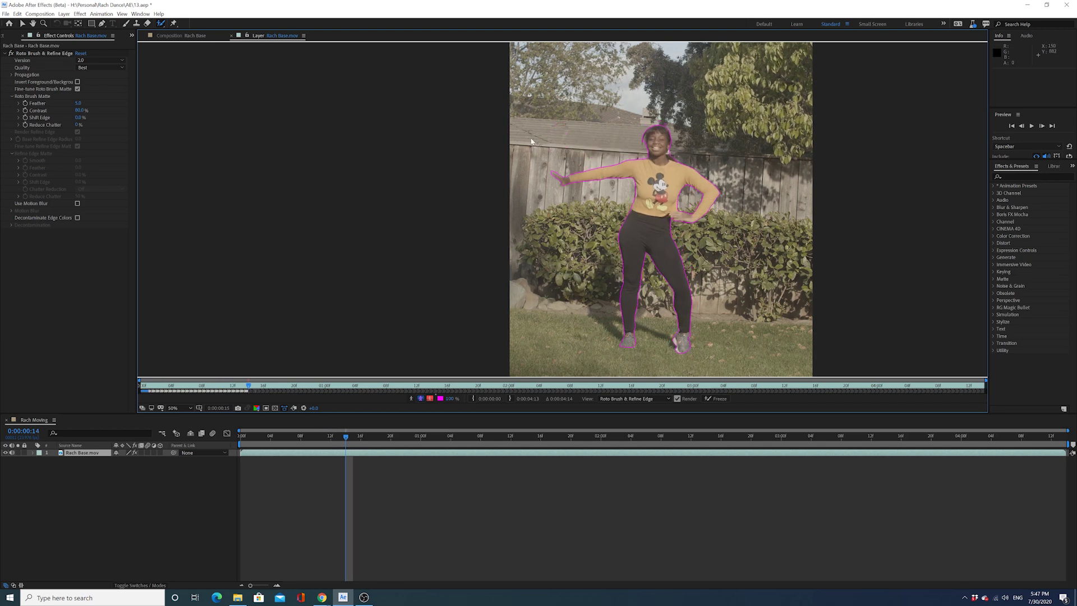
key("Page_Down")
key("Page_Down")
key("Page_Down")
key("Page_Down")
key("Page_Down")
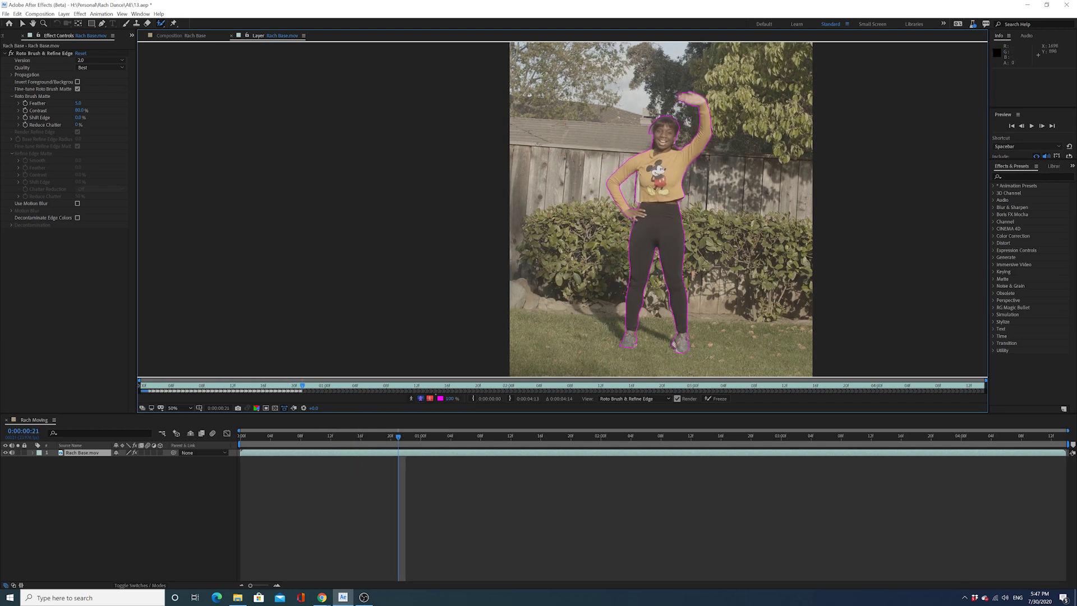
key("Page_Down")
key("Page_Down")
key("Page_Down")
key("Page_Down")
key("Page_Down")
key("Page_Down")
key("Page_Down")
key("Page_Down")
key("Page_Down")
key("Page_Down")
key("Page_Down")
key("Page_Down")
key("Page_Down")
key("Page_Down")
key("Page_Down")
key("Page_Down")
key("Page_Down")
key("Page_Down")
key("Page_Down")
key("Page_Down")
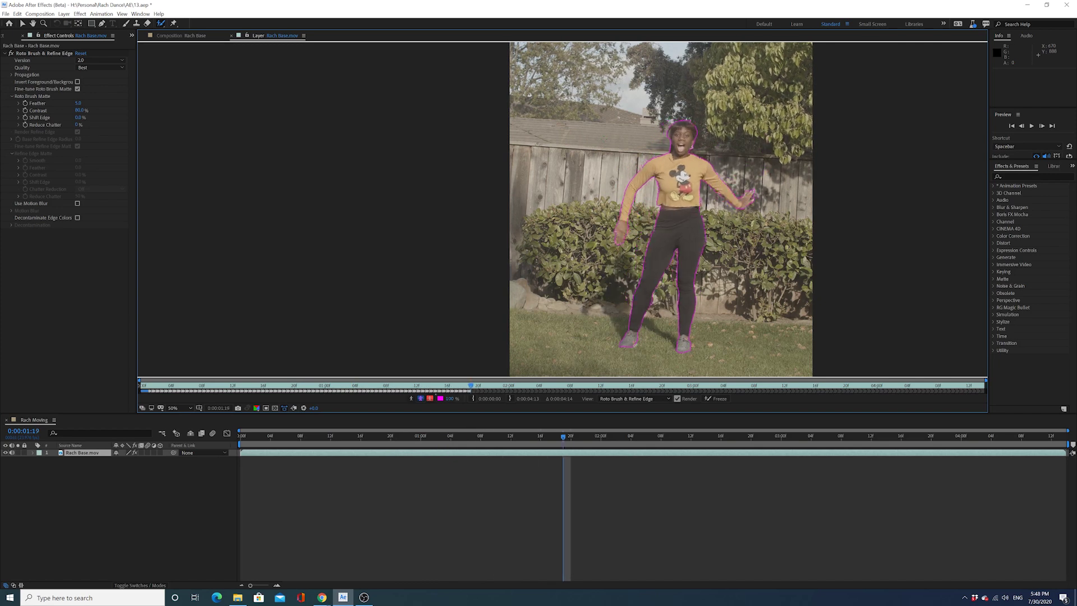
key("Page_Down")
key("Page_Down")
key("Page_Down")
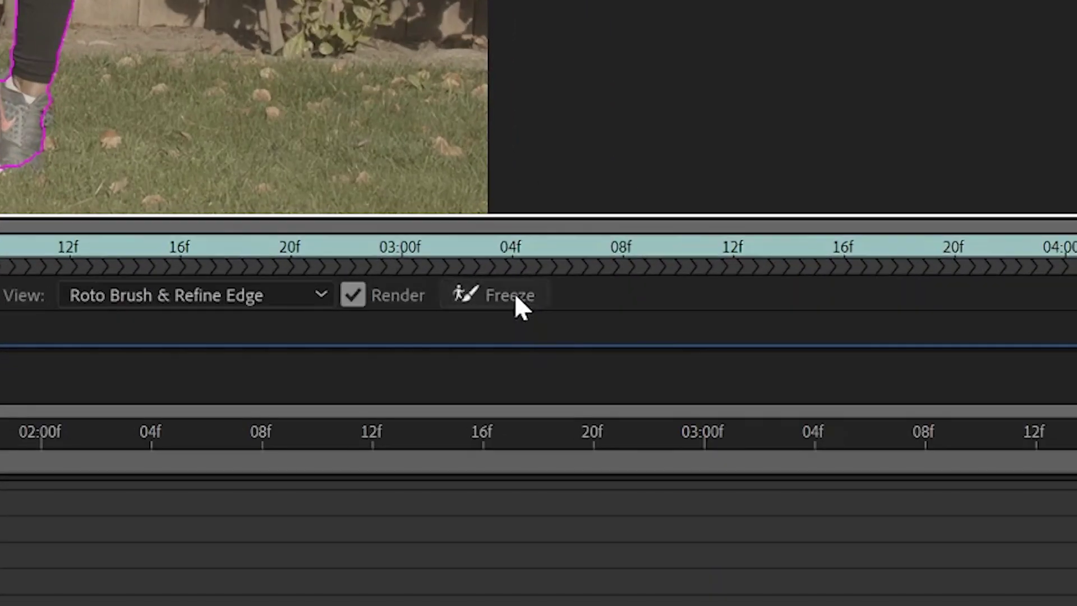
Step: Freeze the roto outline and return to the Rach Moving composition view
left_click(567, 315)
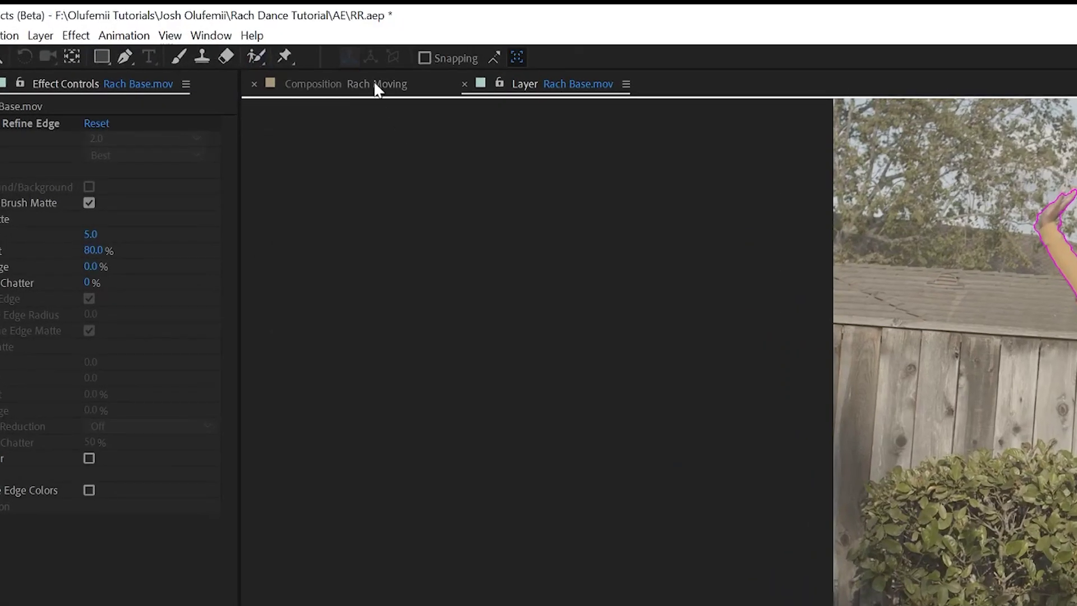
left_click(376, 89)
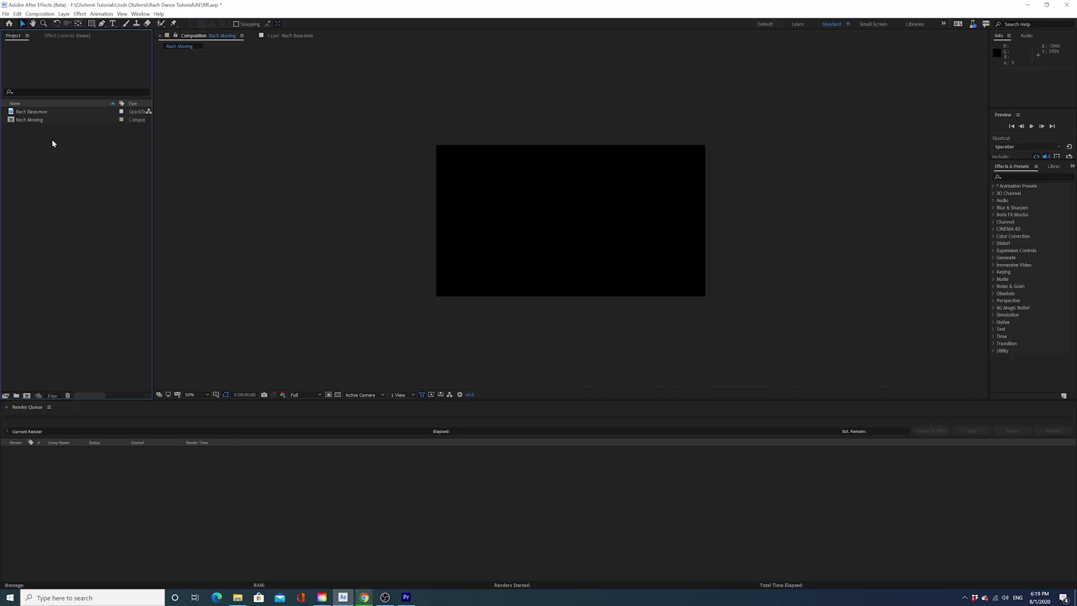
Step: Create a new composition named Rach Complete from the Project panel
right_click(52, 144)
left_click(70, 149)
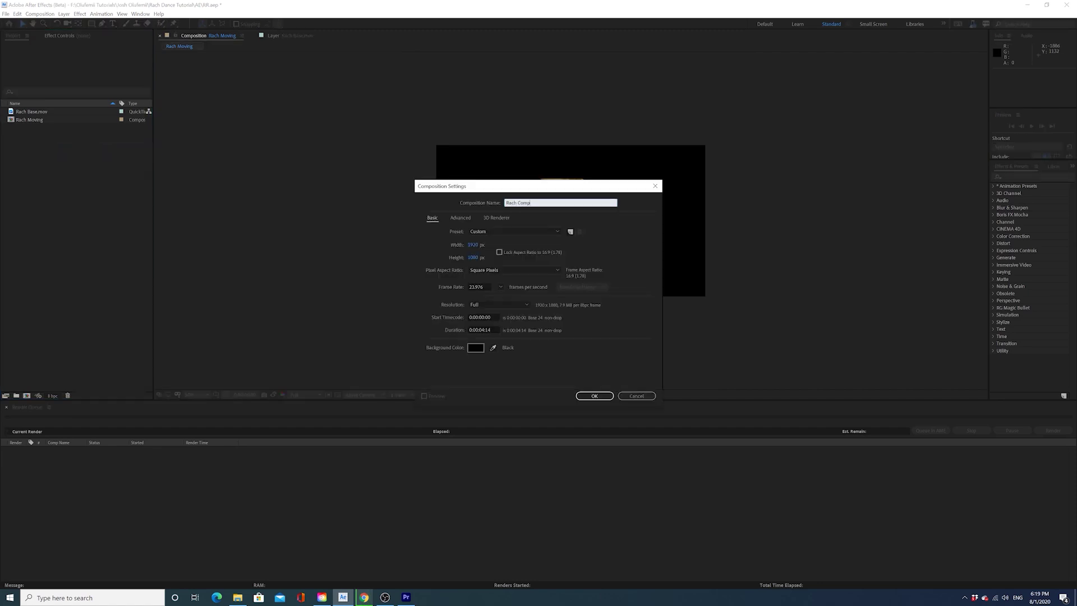
left_click(594, 396)
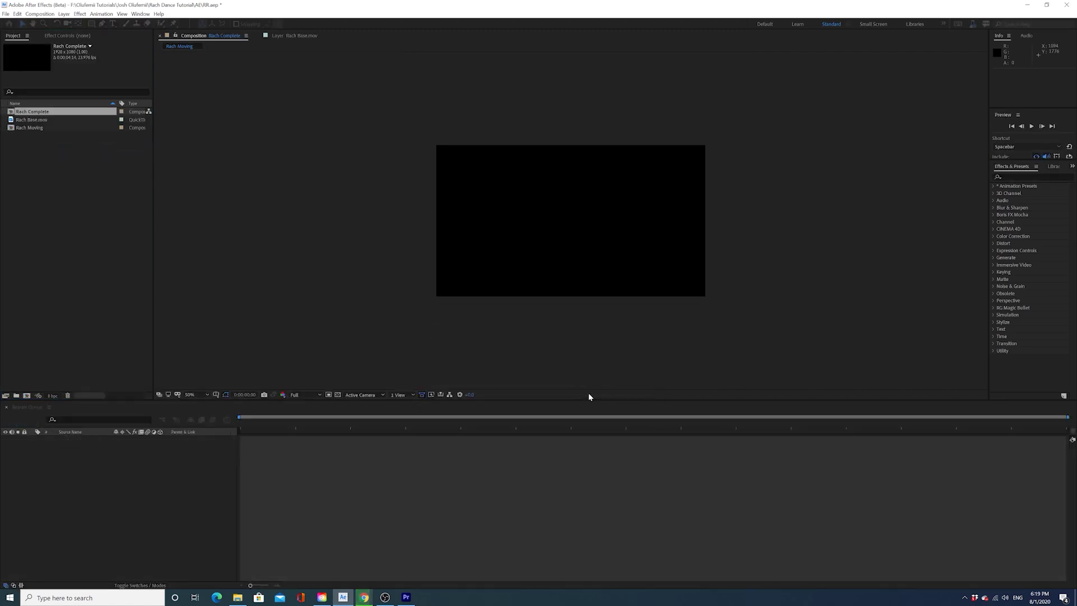
Step: Add Rach Base.mov to the Rach Complete timeline and scrub the dancer preview
mouse_move(245, 423)
left_mouse_down()
mouse_move(361, 424)
mouse_move(242, 427)
left_mouse_up()
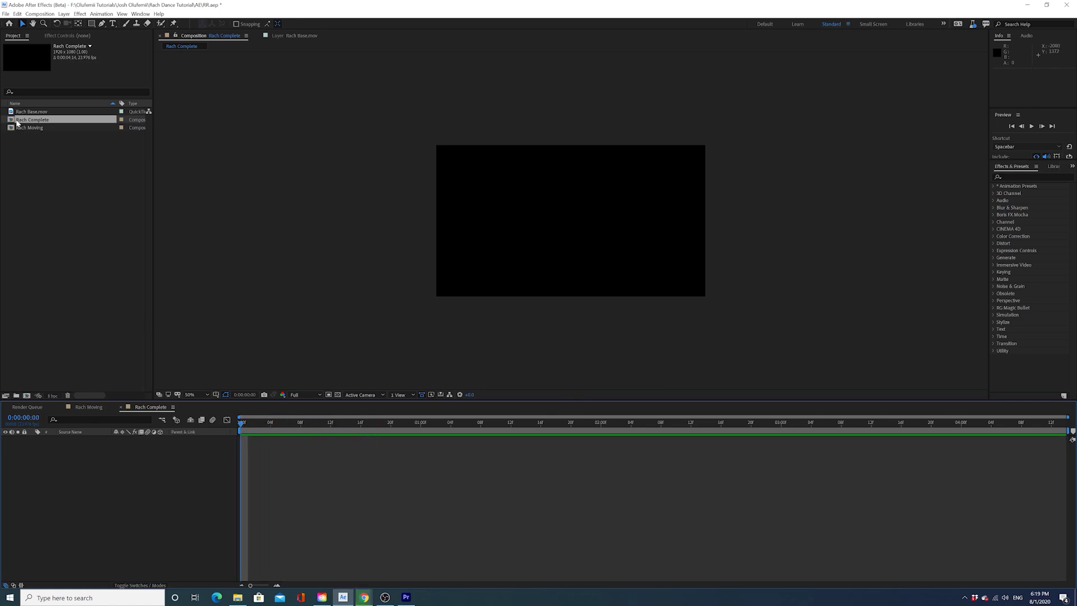
left_click_drag(31, 111, 155, 452)
left_click_drag(239, 420, 238, 444)
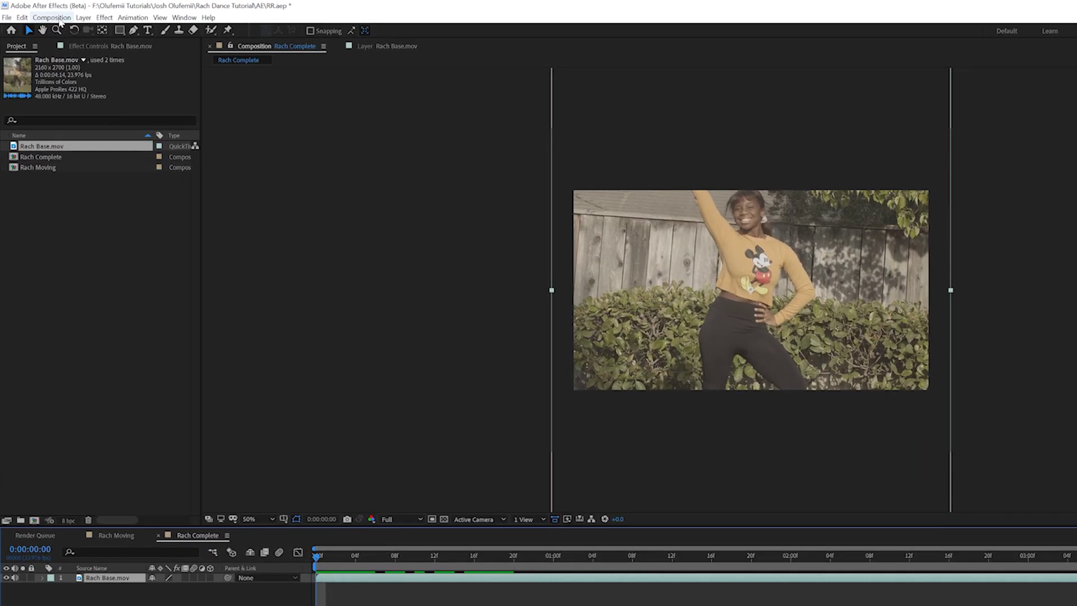
Step: Set Rach Complete's width to 2160 and height to 2700 px in Composition Settings
left_click(39, 14)
left_click(105, 76)
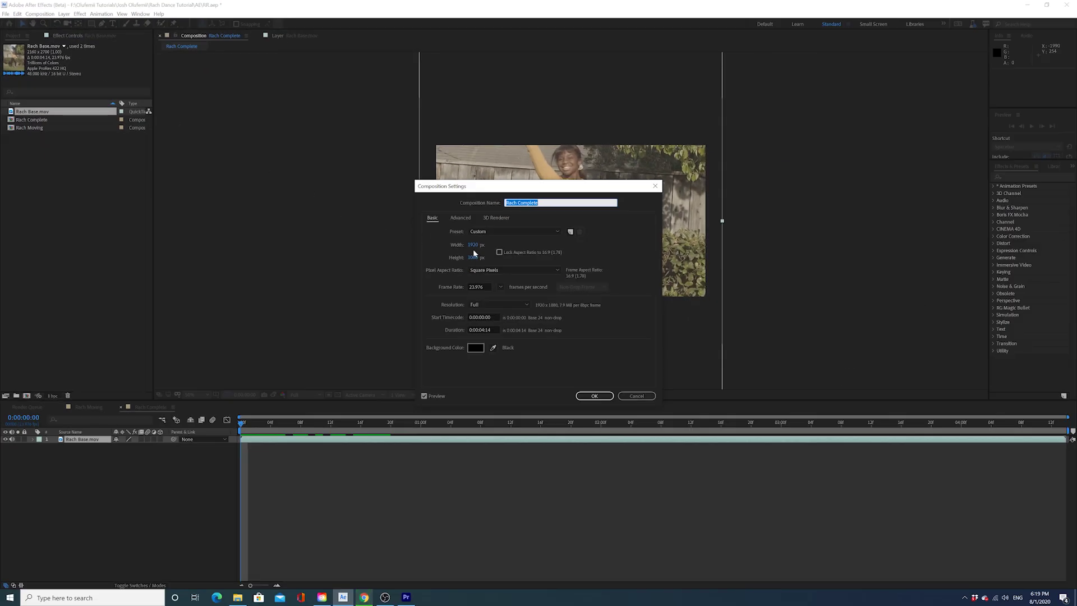
left_click(474, 245)
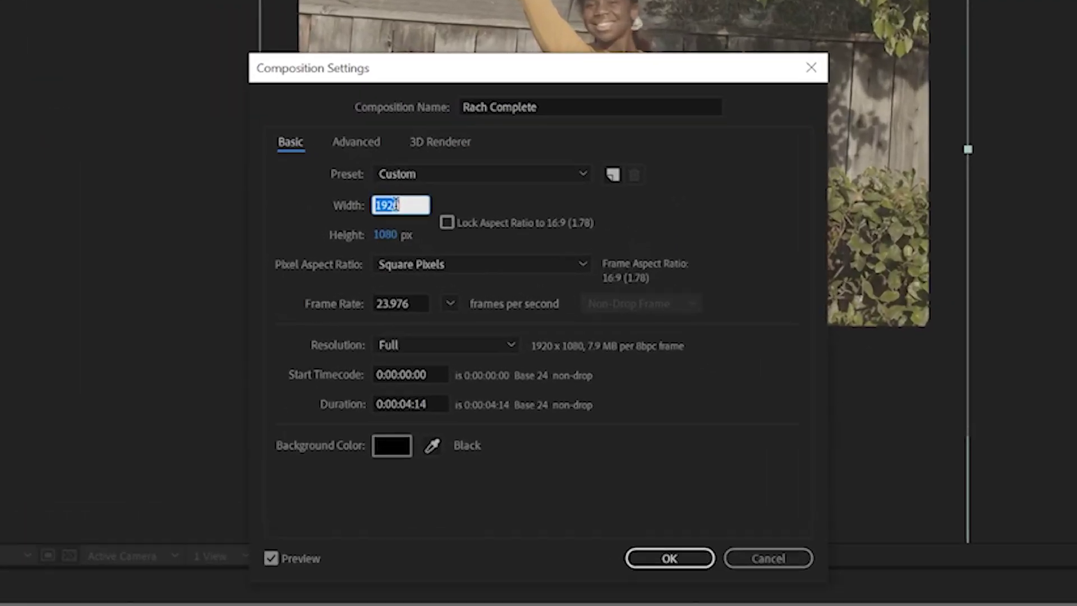
type("21")
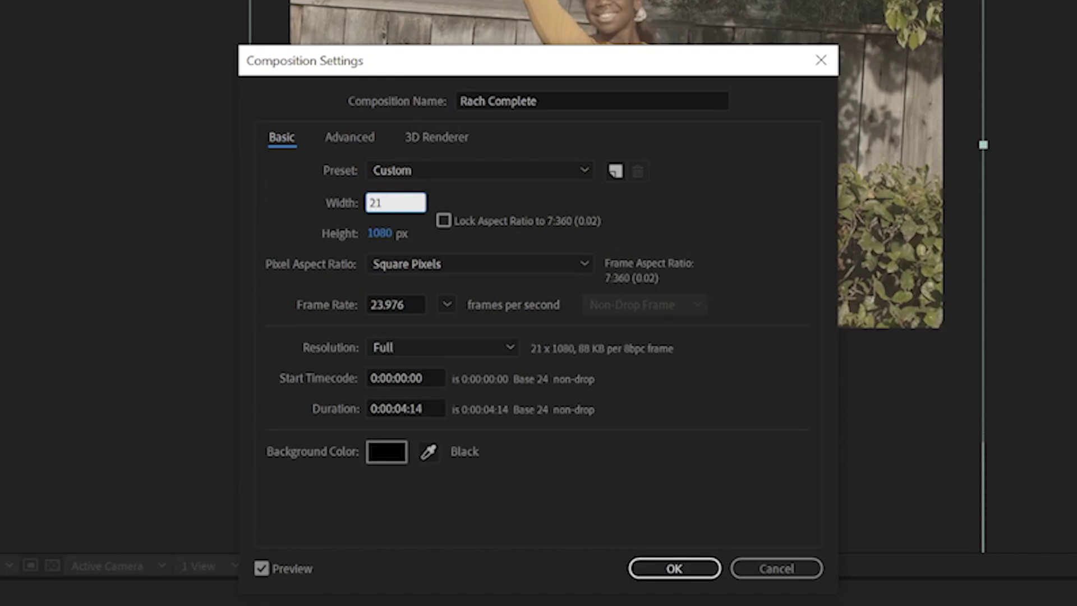
type("60")
key("Tab")
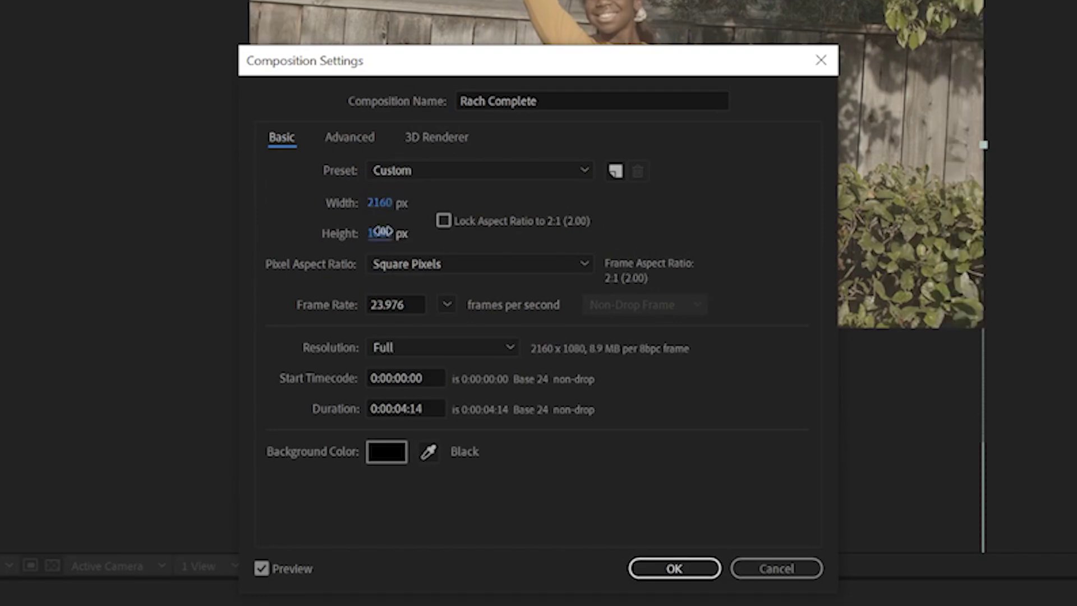
type("2700")
left_click(326, 231)
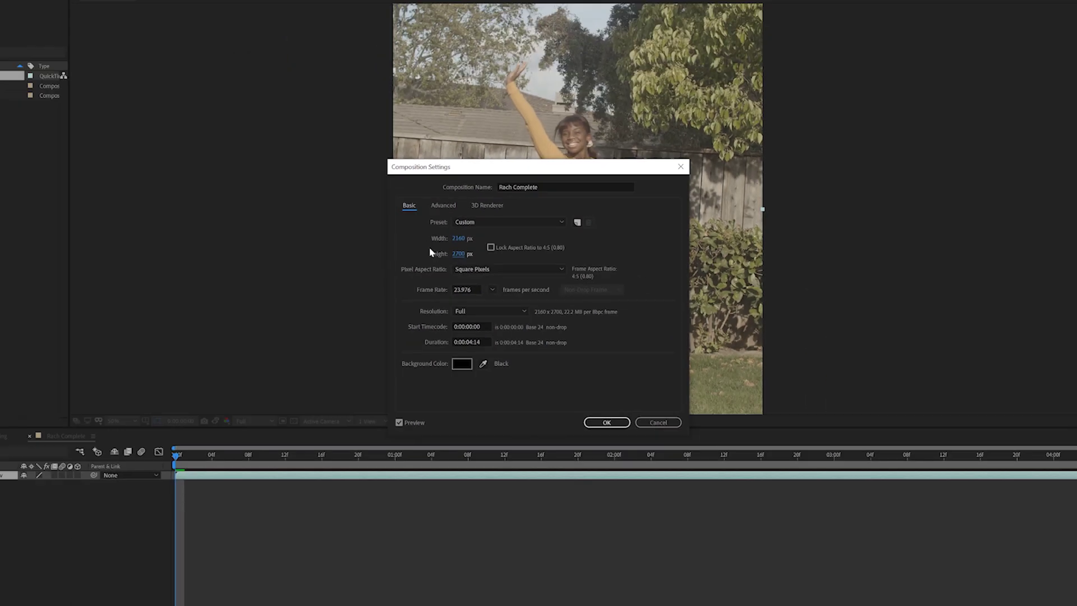
left_click(593, 395)
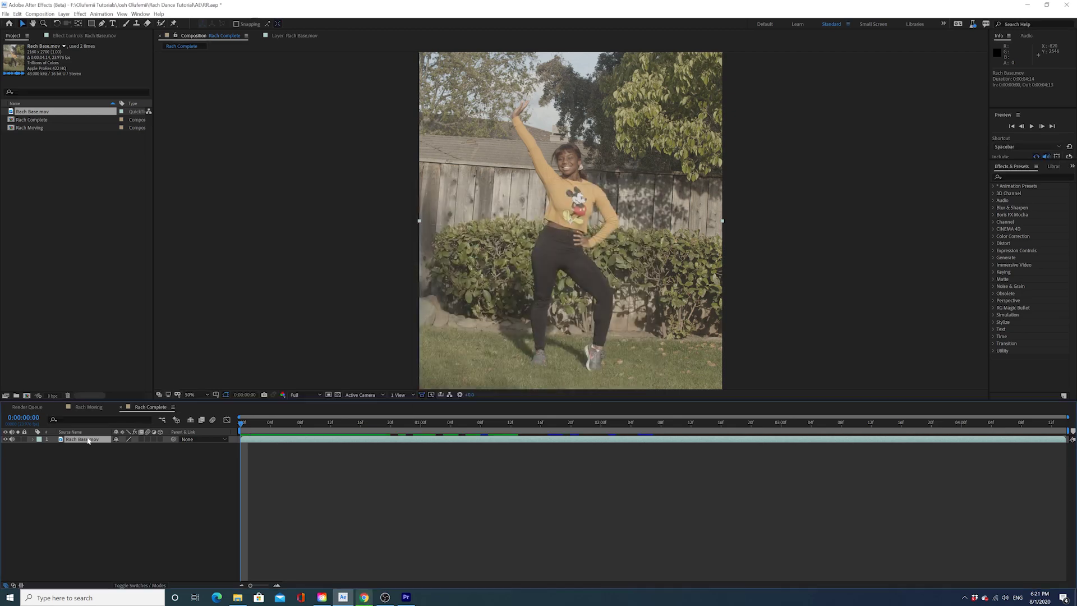
Step: Duplicate the Rach Base.mov layer and apply Time > Freeze Frame to the top copy
key("ctrl+d")
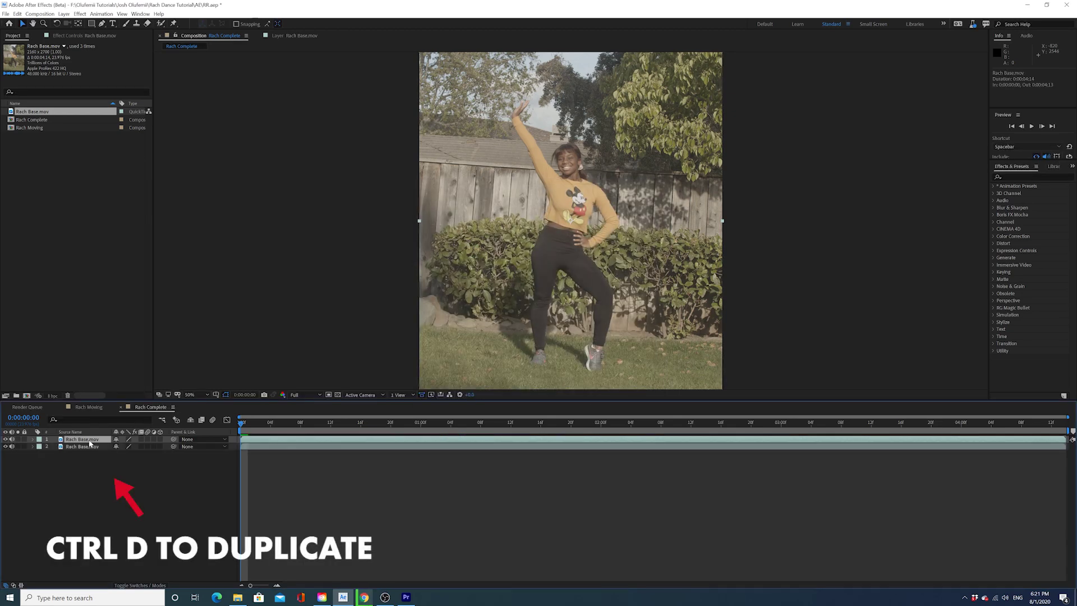
right_click(90, 442)
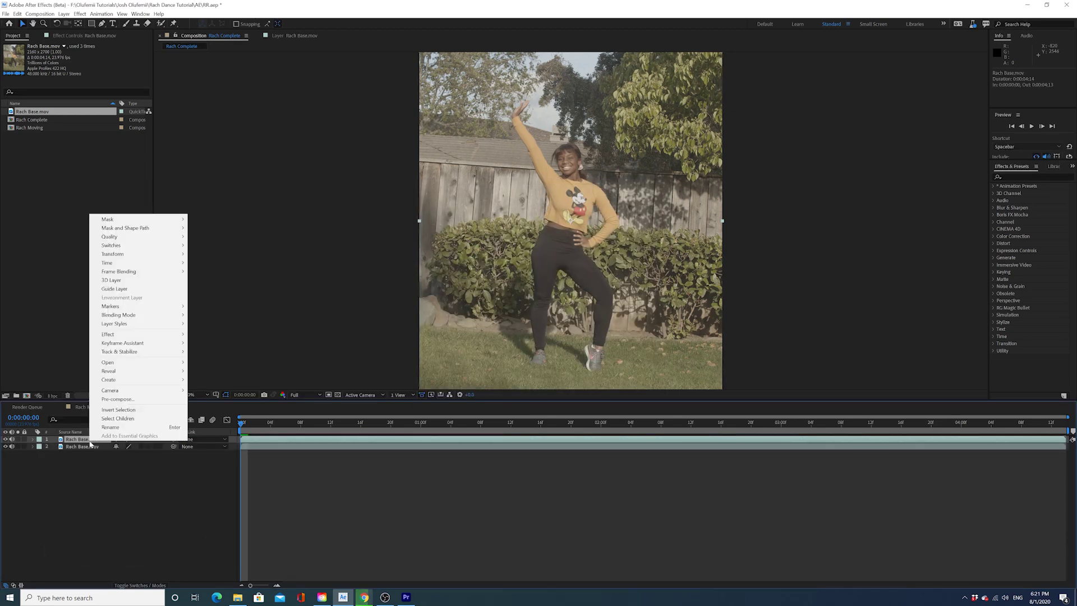
mouse_move(140, 263)
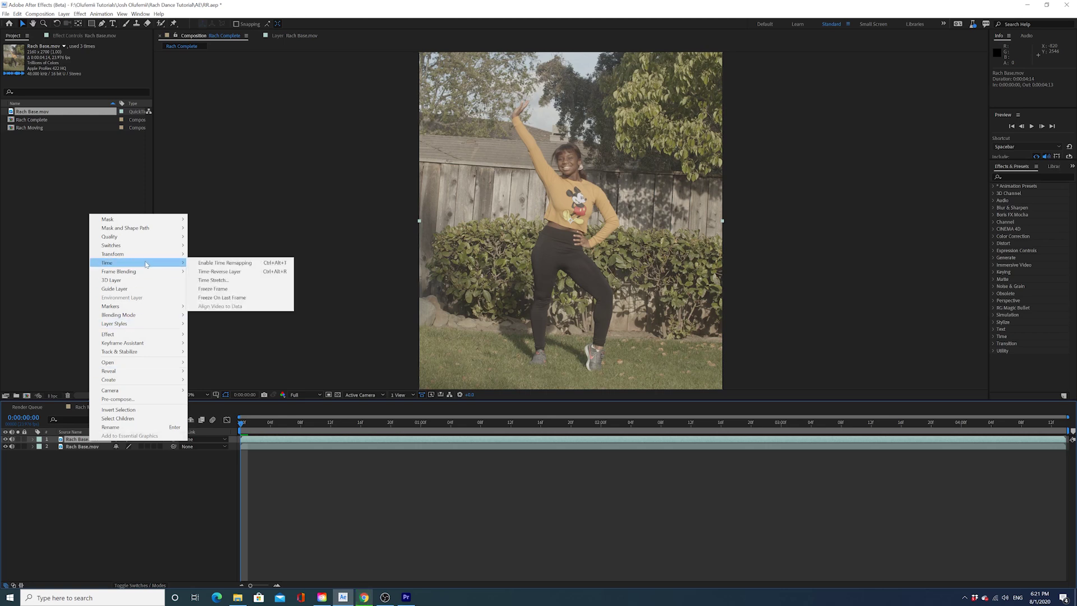
left_click(213, 290)
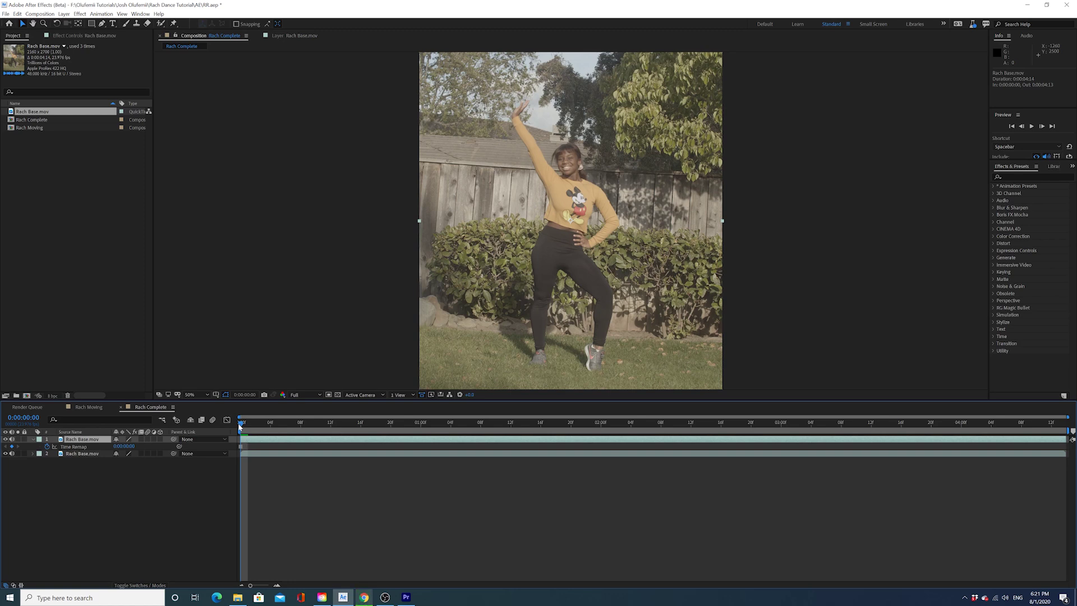
left_click(162, 23)
Step: Roto-brush the dancer on the frozen layer, freeze the mask, and move to frame 3
mouse_move(573, 215)
left_mouse_down()
mouse_move(542, 294)
mouse_move(603, 331)
left_mouse_up()
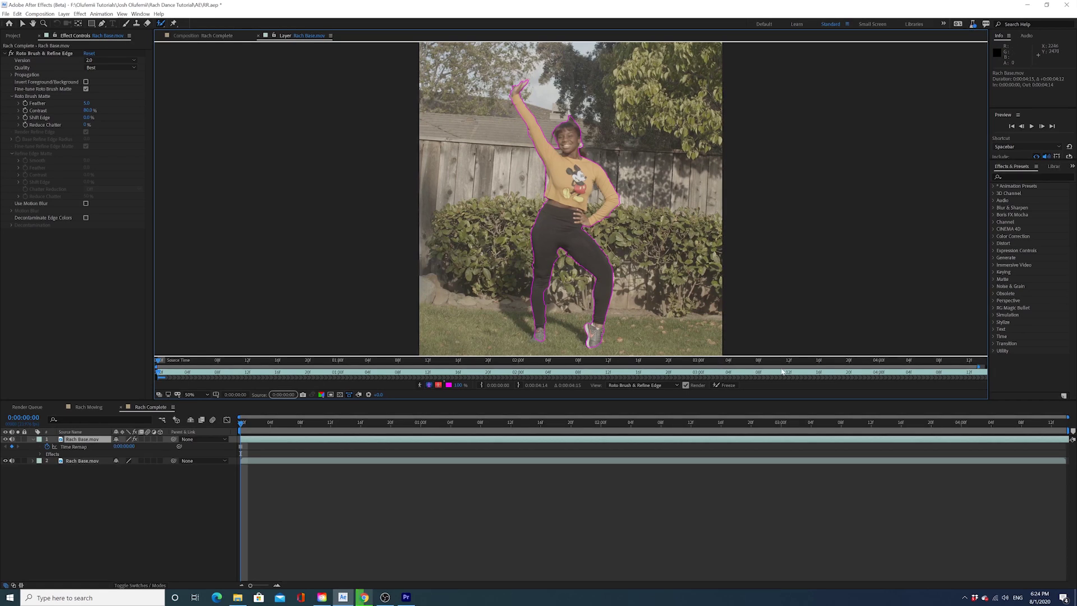
left_click(715, 382)
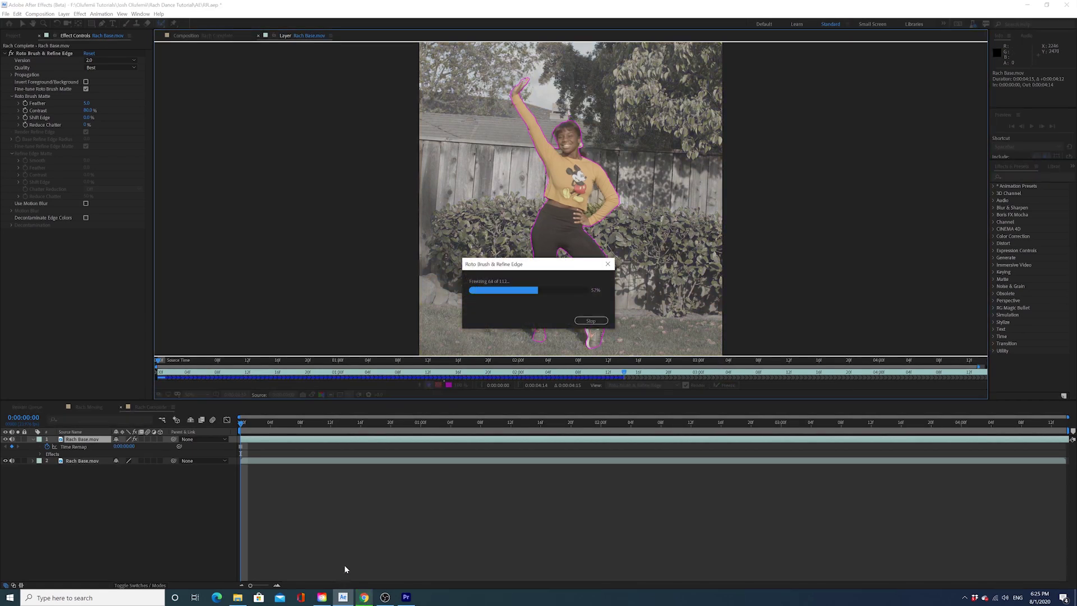
left_click_drag(240, 432, 263, 431)
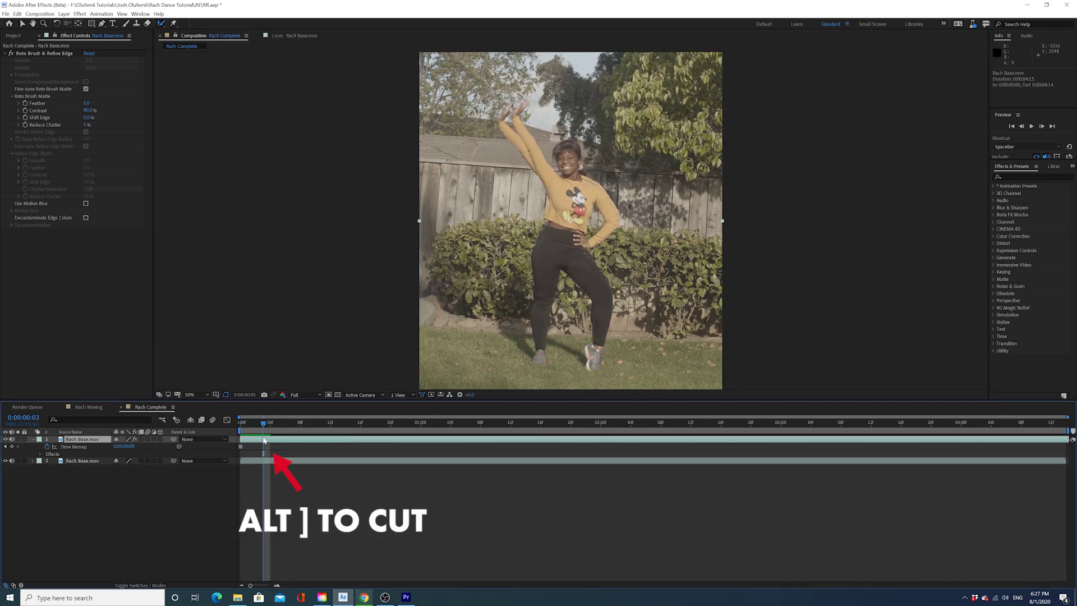
Step: Trim the frozen layer at frame 3, then duplicate the unfrozen dancer layer onto the top
key("alt+bracketright")
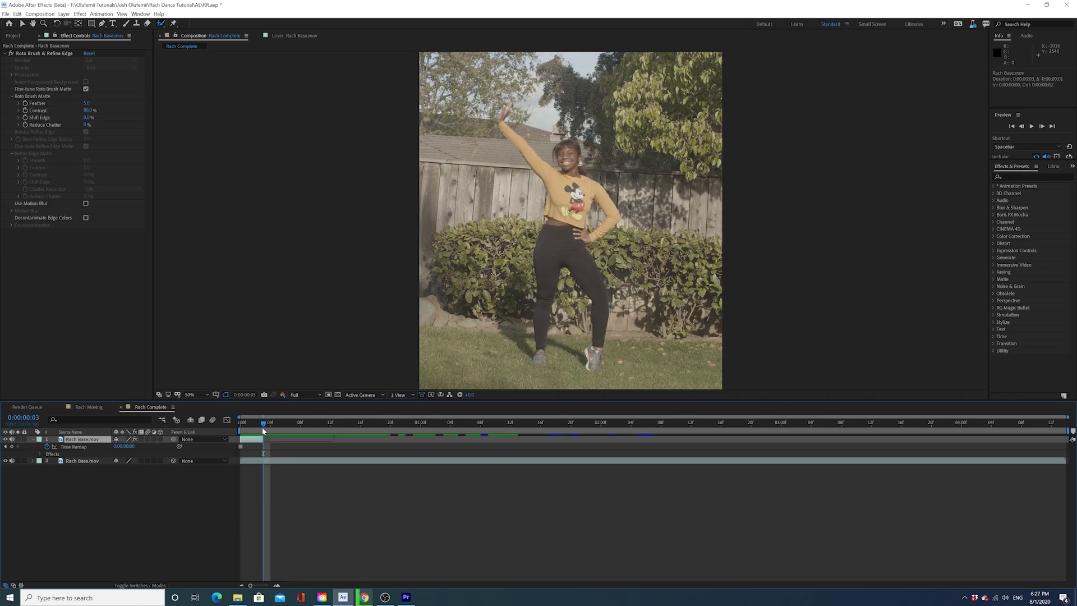
left_click(263, 461)
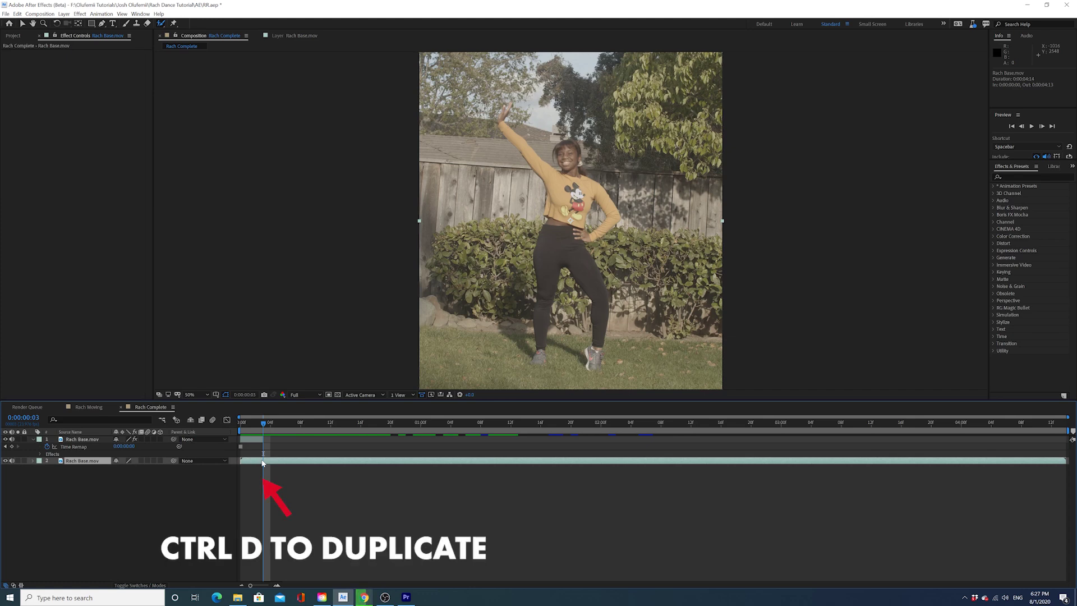
key("ctrl+d")
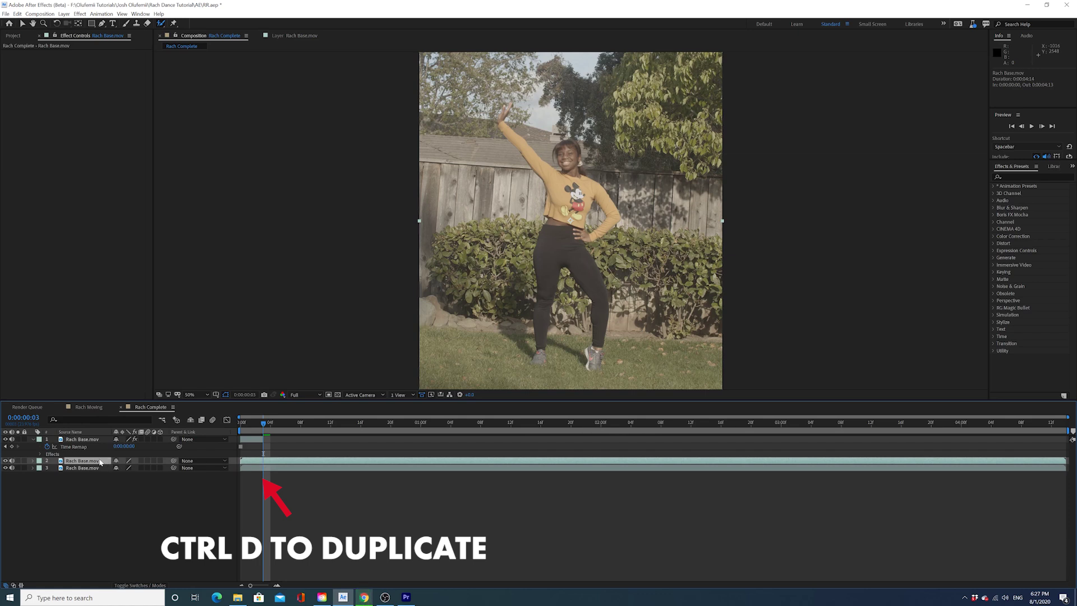
left_click_drag(94, 463, 99, 436)
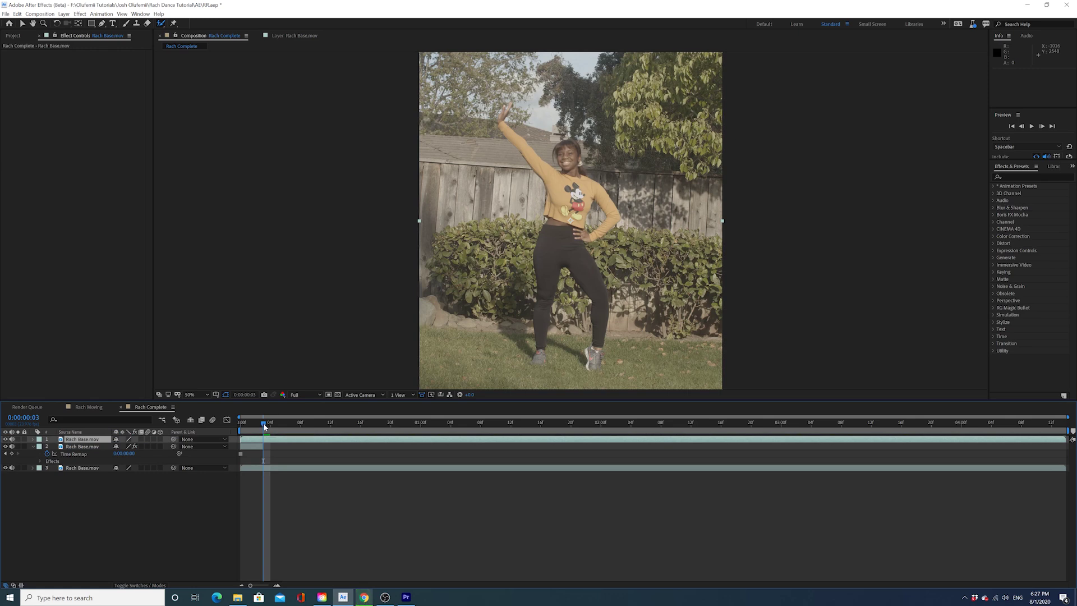
Step: Trim the new top layer to end one frame past frame 4 and freeze it there
left_click_drag(265, 427, 285, 436)
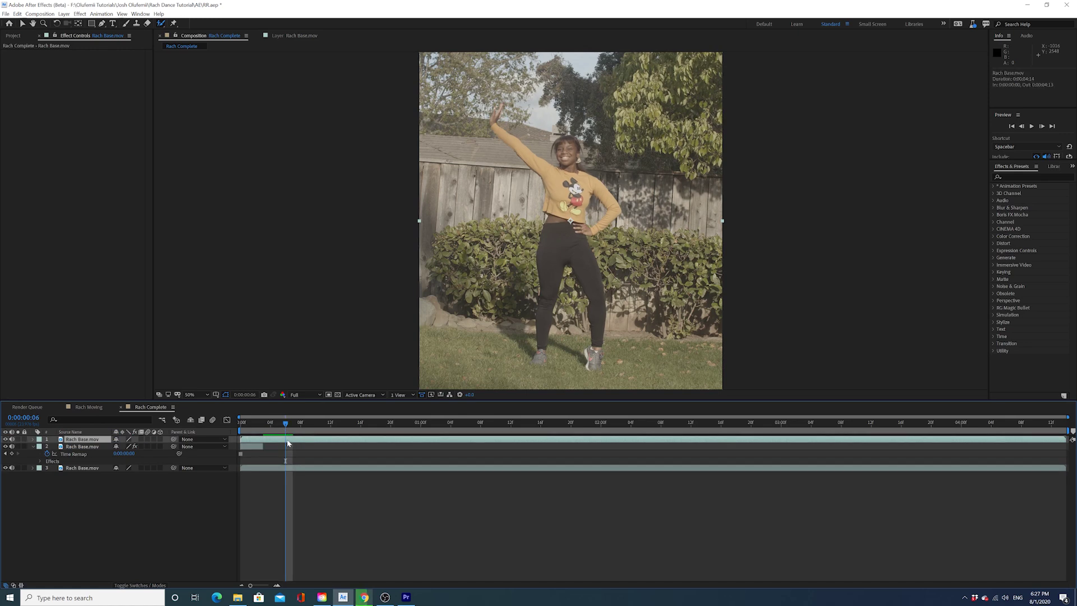
key("alt+bracketright")
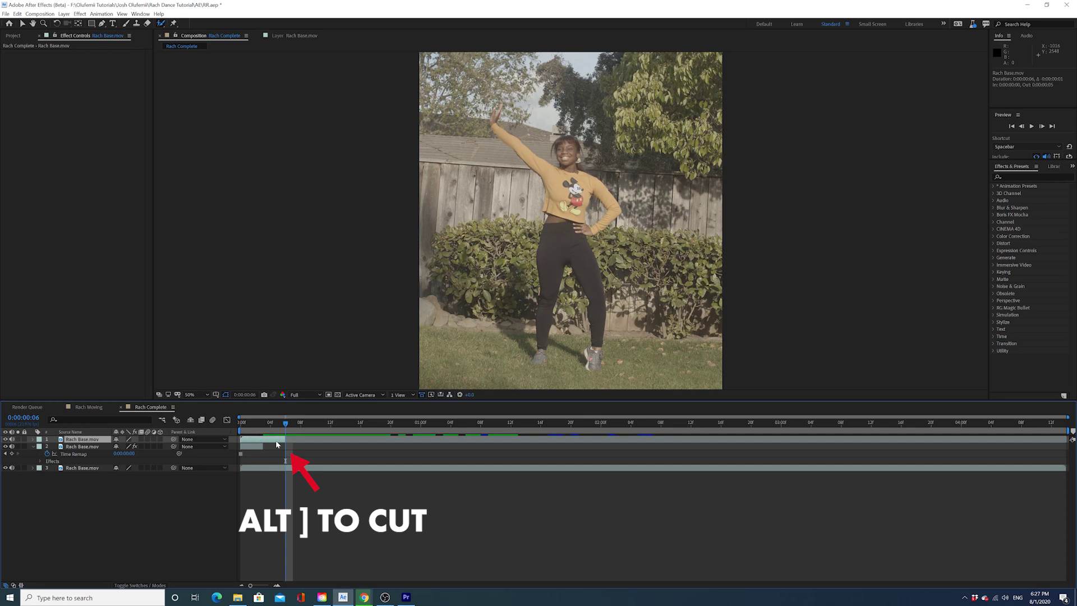
left_click_drag(286, 439, 290, 439)
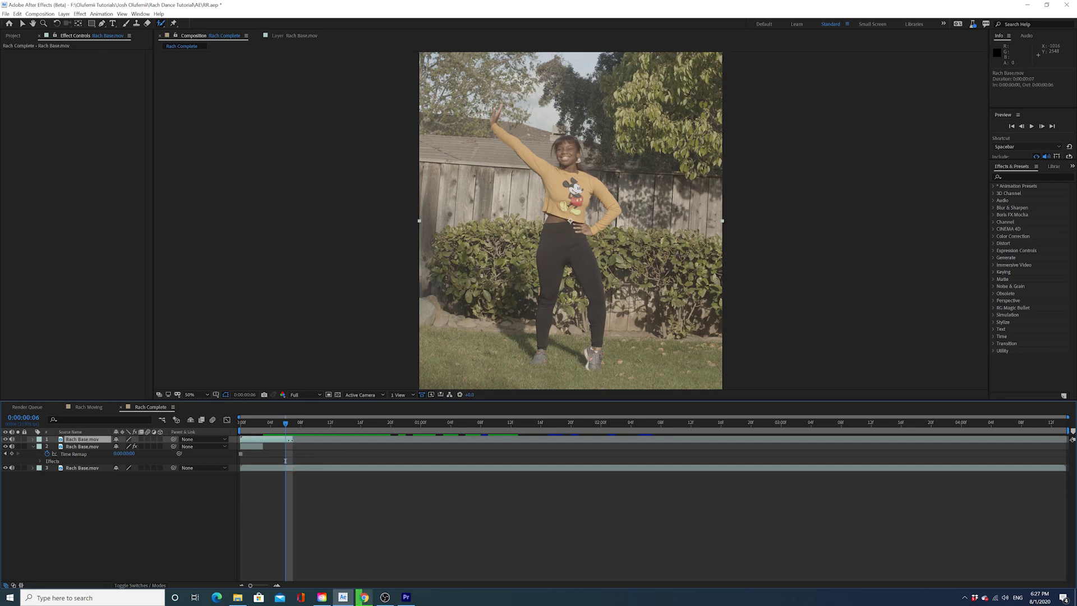
right_click(273, 439)
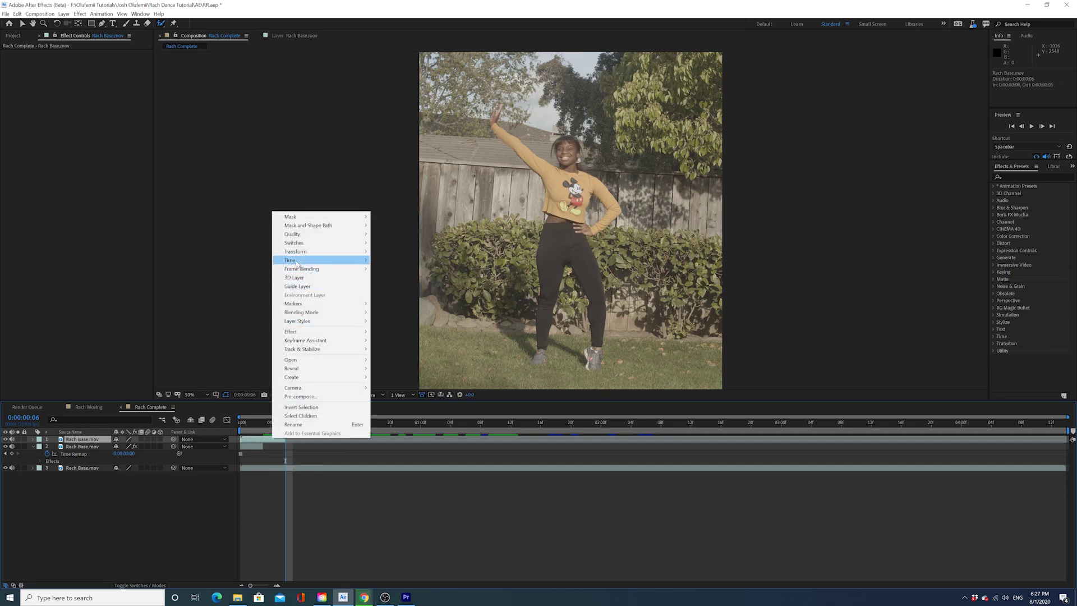
mouse_move(312, 263)
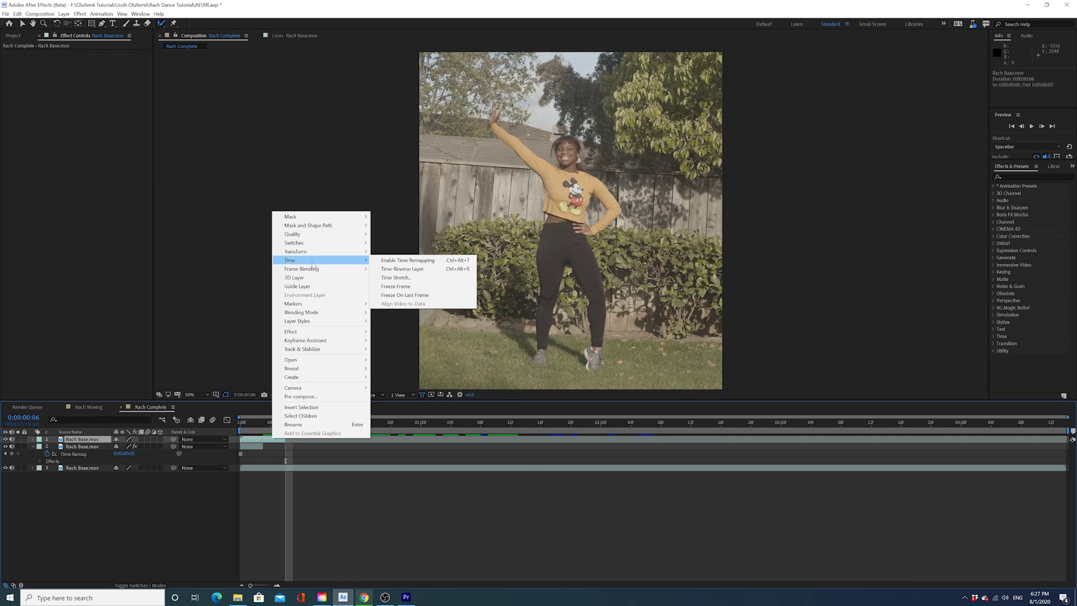
left_click(404, 288)
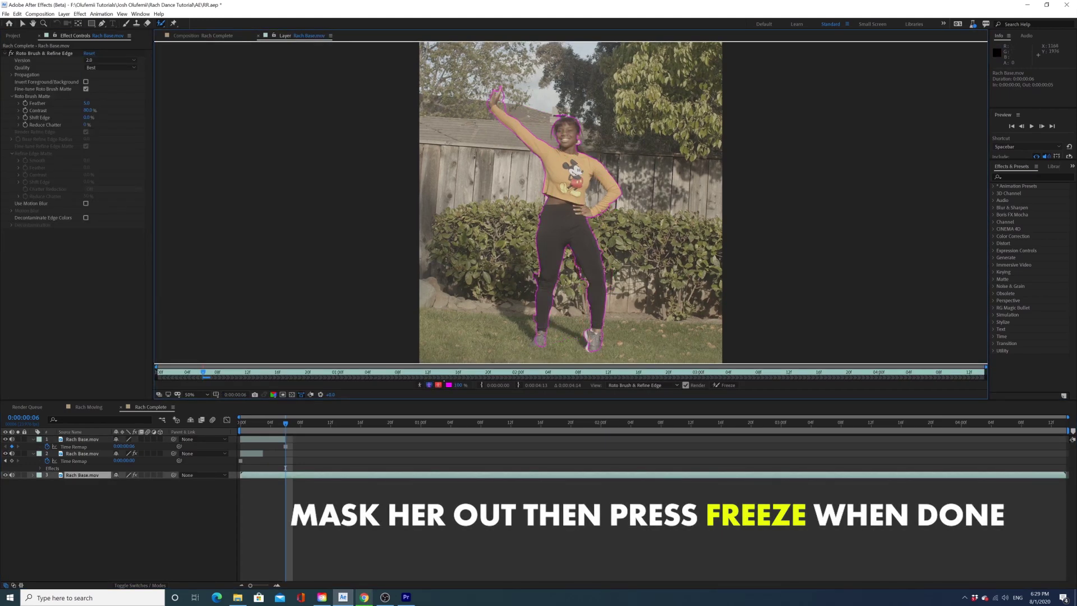
Step: Freeze the dancer's roto mask and move Rach Base.mov down to second place in the staircase stack
left_click(724, 385)
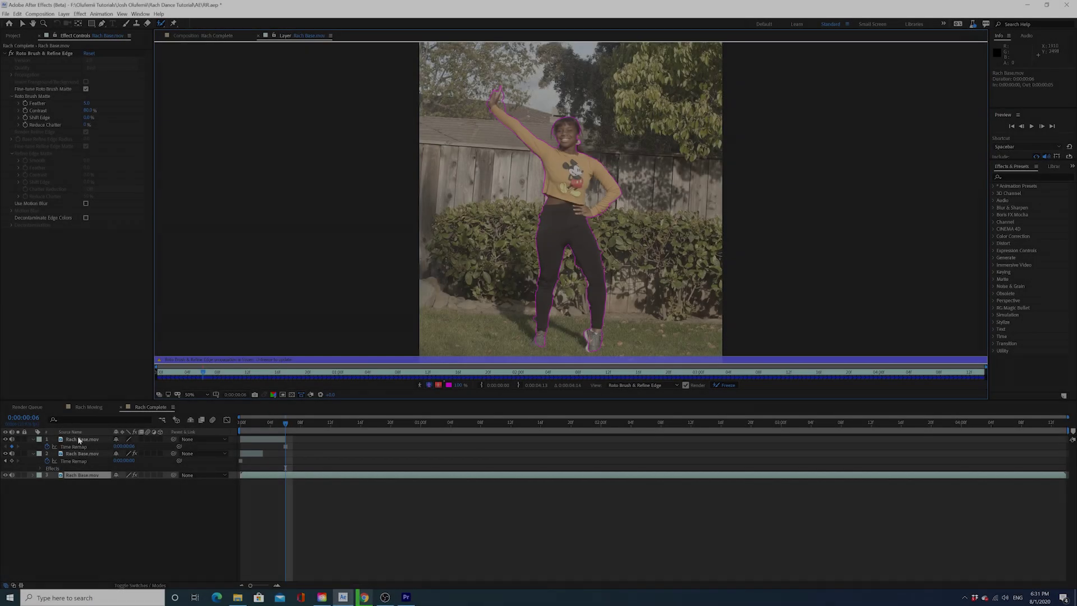
left_click_drag(79, 440, 72, 469)
left_click_drag(169, 331, 169, 332)
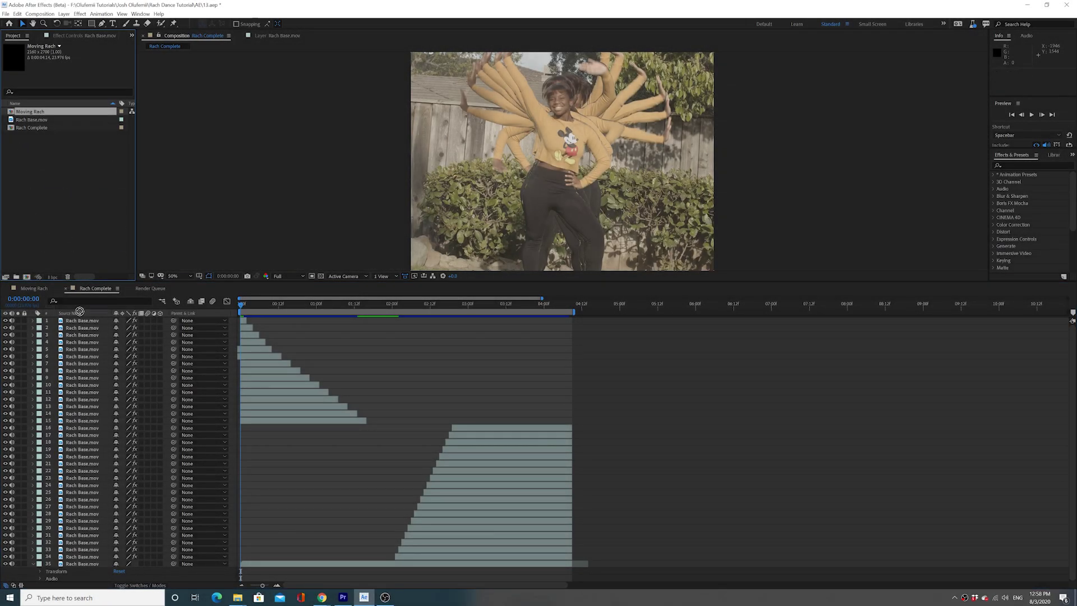
Step: Add the Moving Rach comp as the top layer and preview the composite at 0:00:01:11
left_click_drag(80, 322, 81, 322)
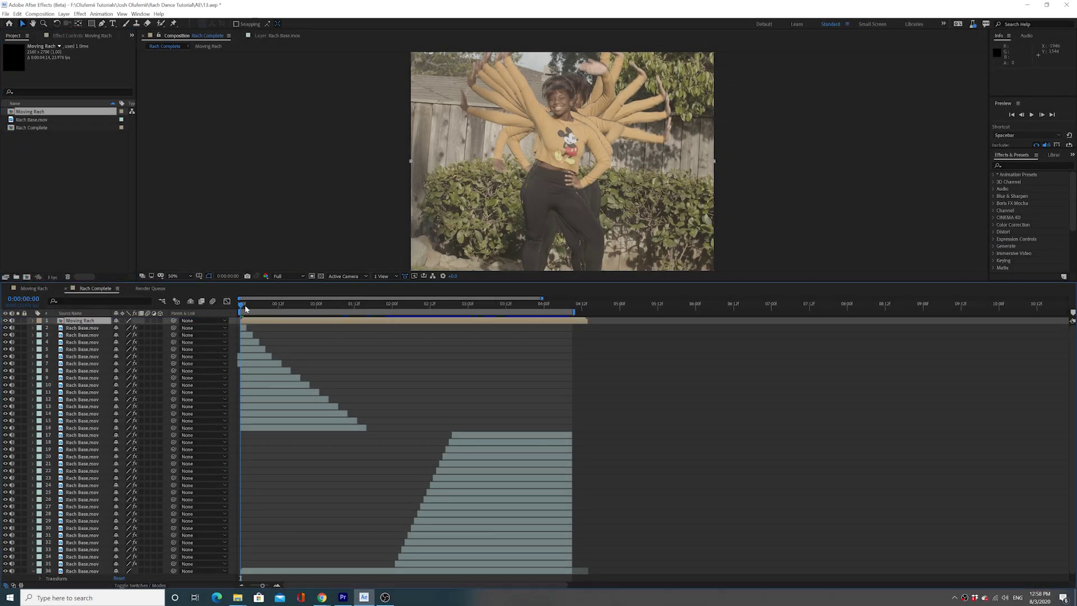
left_click_drag(244, 304, 387, 326)
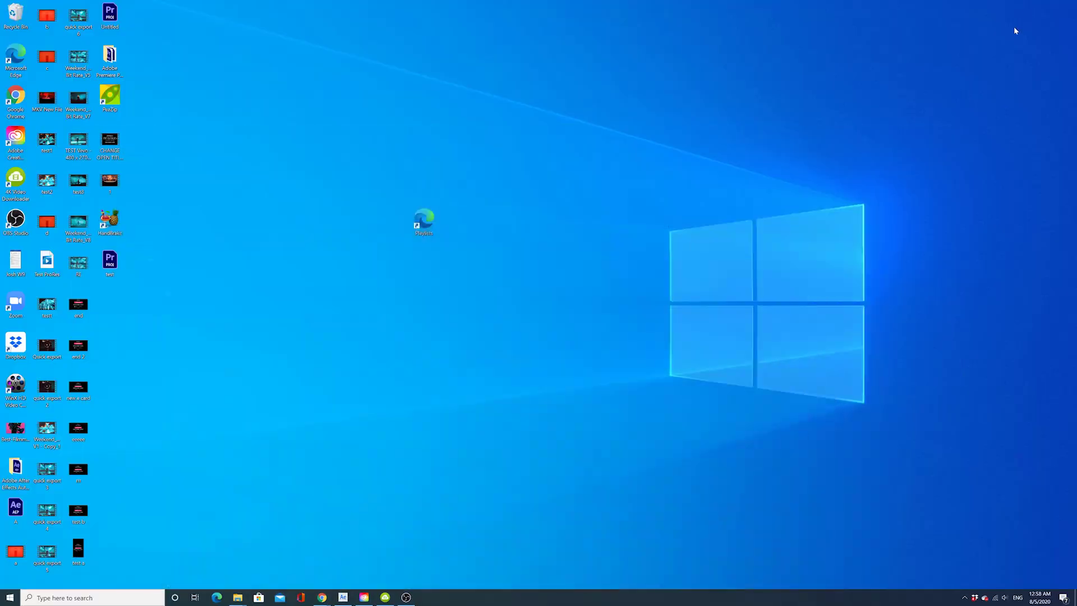
Step: Launch Premiere Pro from Creative Cloud and open the recent project test
double_click(24, 142)
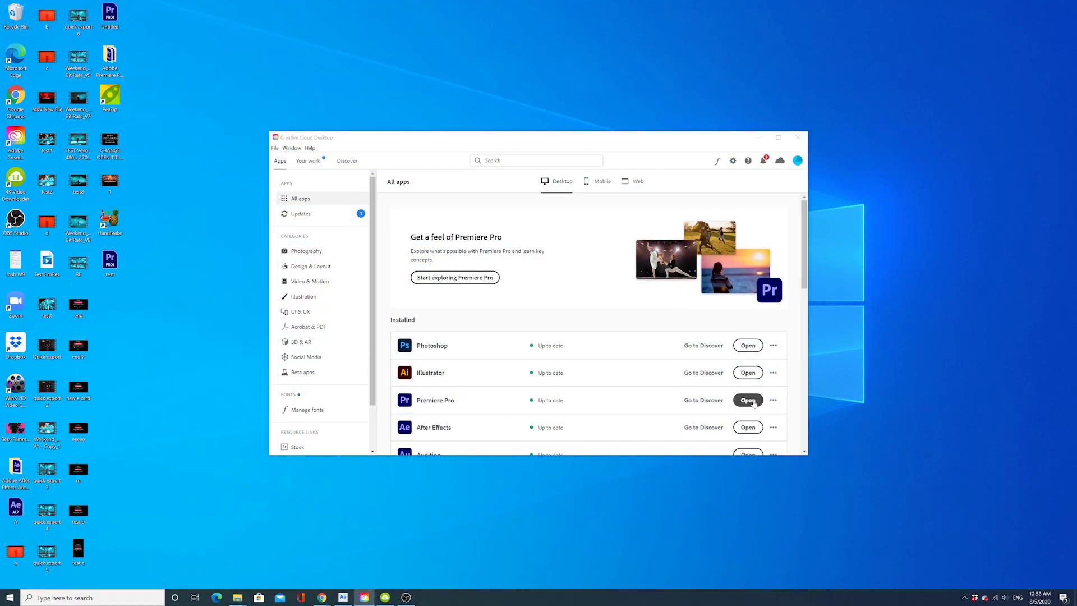
left_click(750, 400)
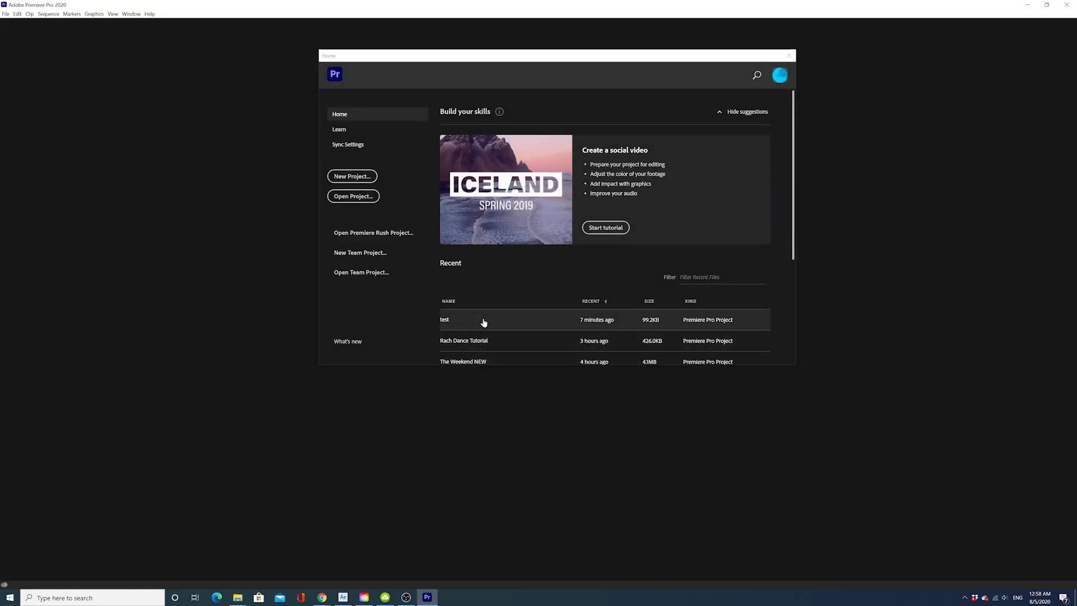
left_click(483, 319)
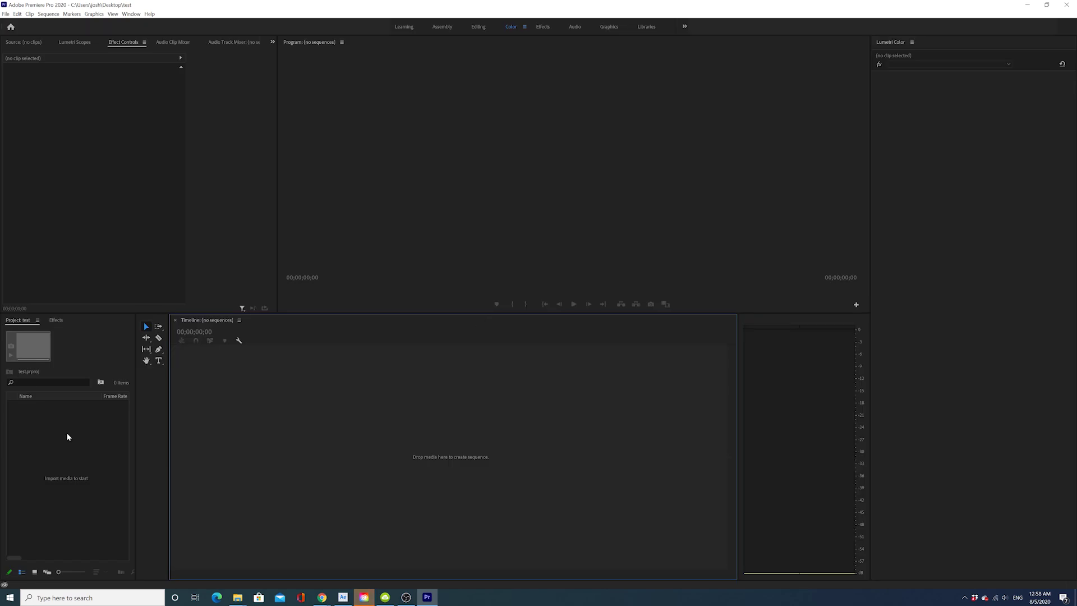
Step: Import the Rach Complete comp from 13.aep, build sequence 13 from it, and play it back
right_click(67, 435)
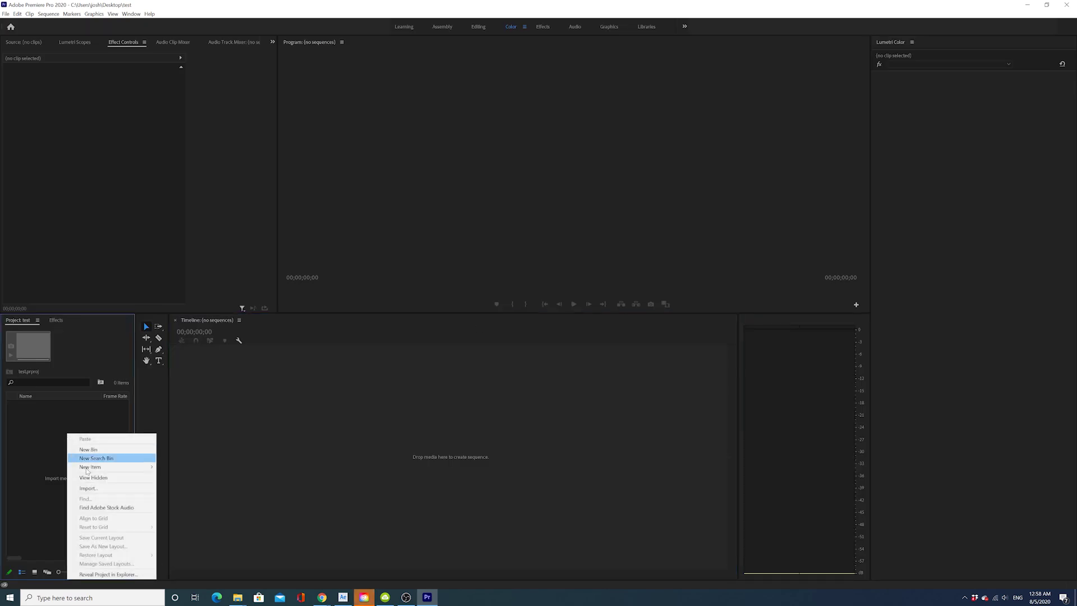
left_click(102, 488)
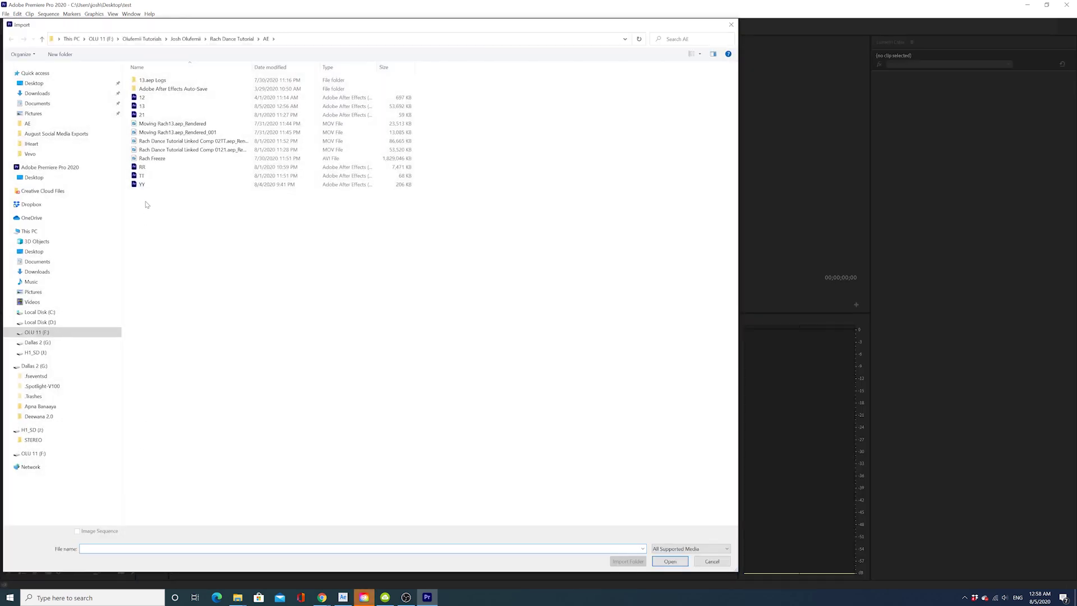
left_click(153, 106)
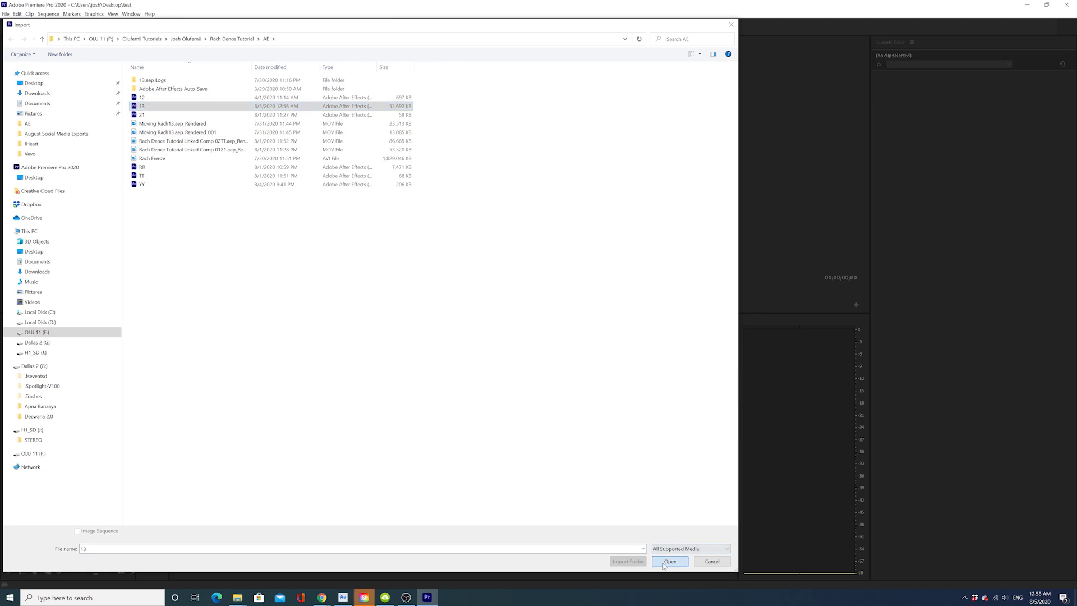
left_click(670, 561)
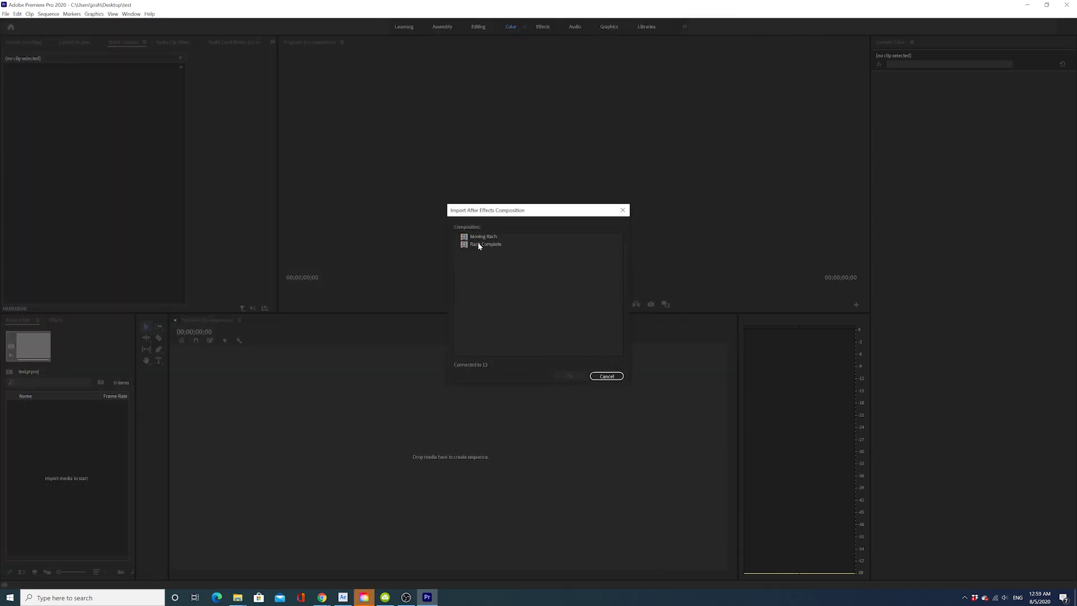
left_click(570, 377)
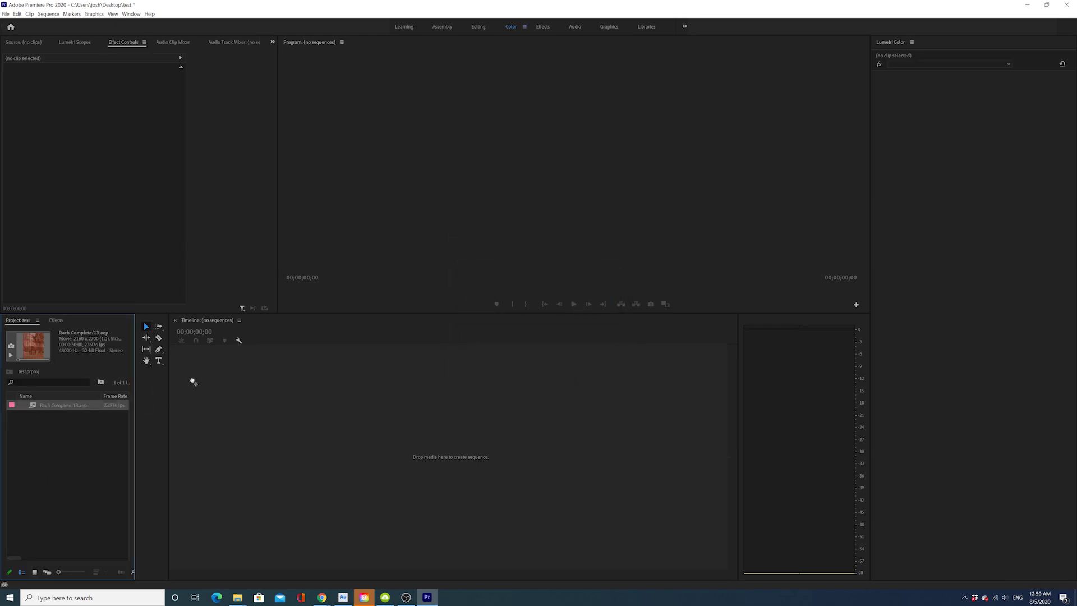
left_click_drag(217, 384, 217, 384)
left_click(574, 305)
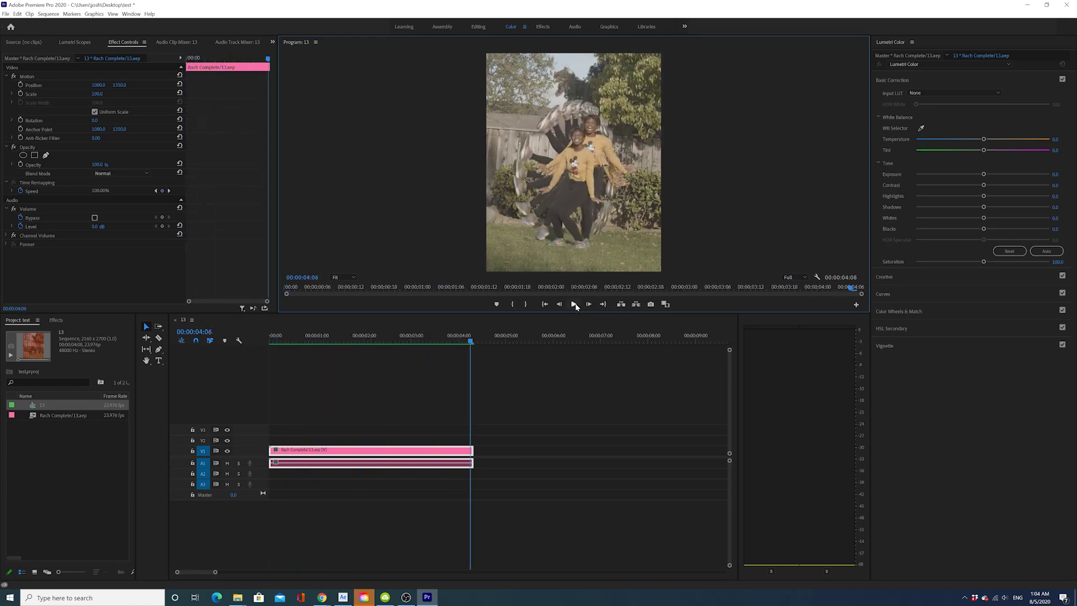
Step: Export sequence 13 as H.264 13.mp4 with Match Source - High Bitrate
left_click(6, 13)
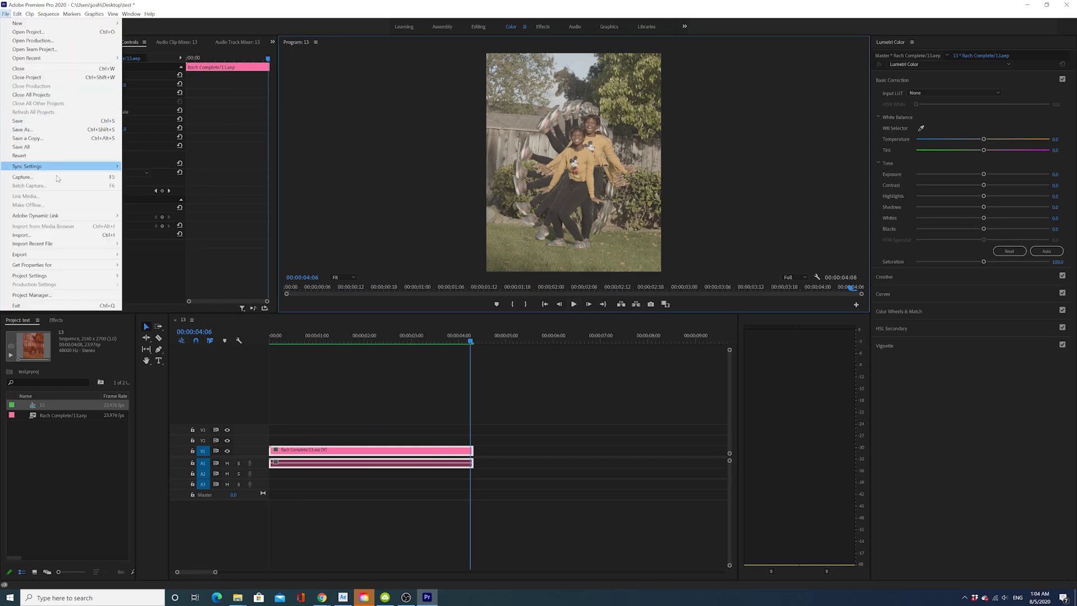
mouse_move(67, 254)
left_click(135, 254)
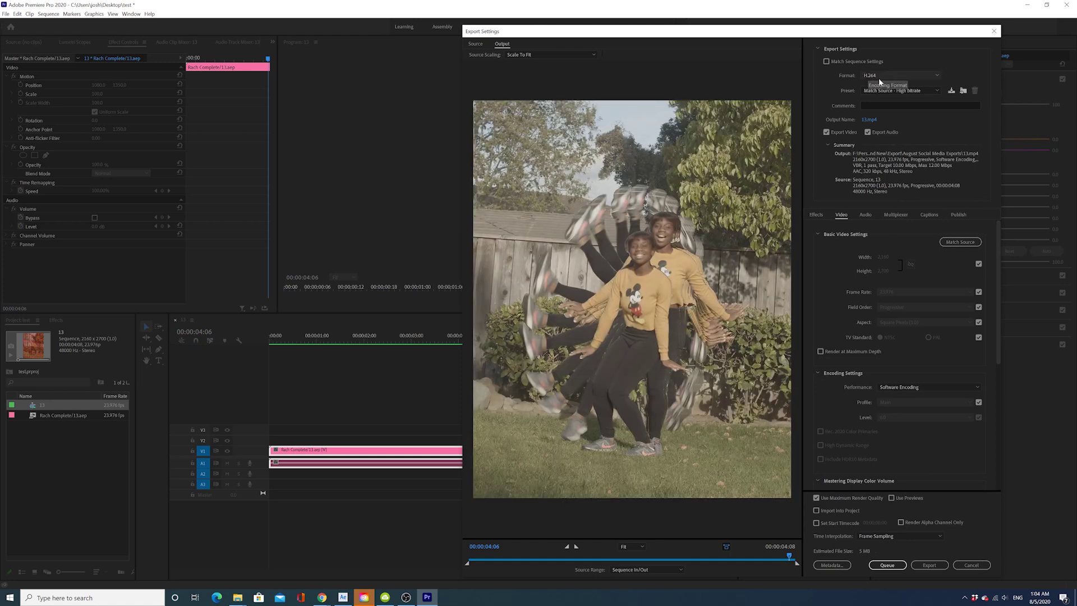
left_click(929, 565)
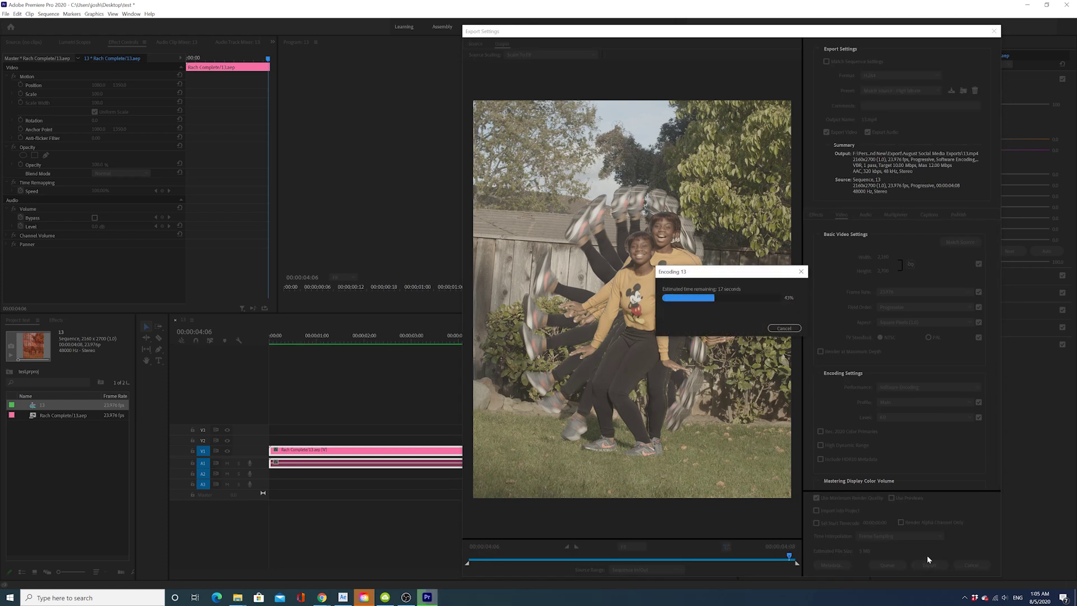